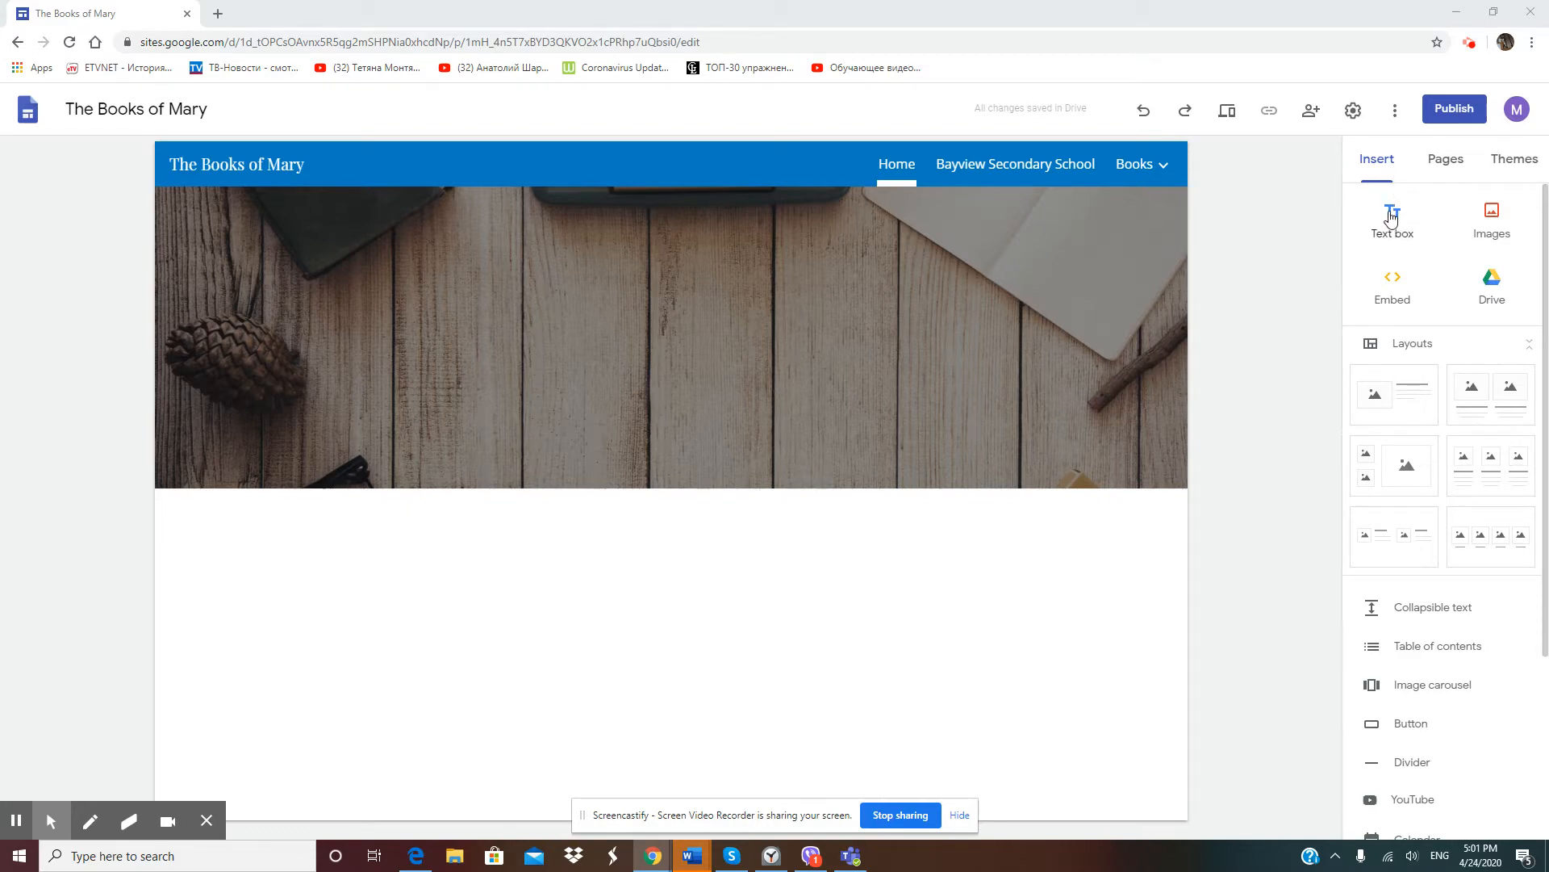
Step: Insert a text box below the home page header image and apply the Title text style
{"action": "left_click", "coordinate": [1391, 217]}
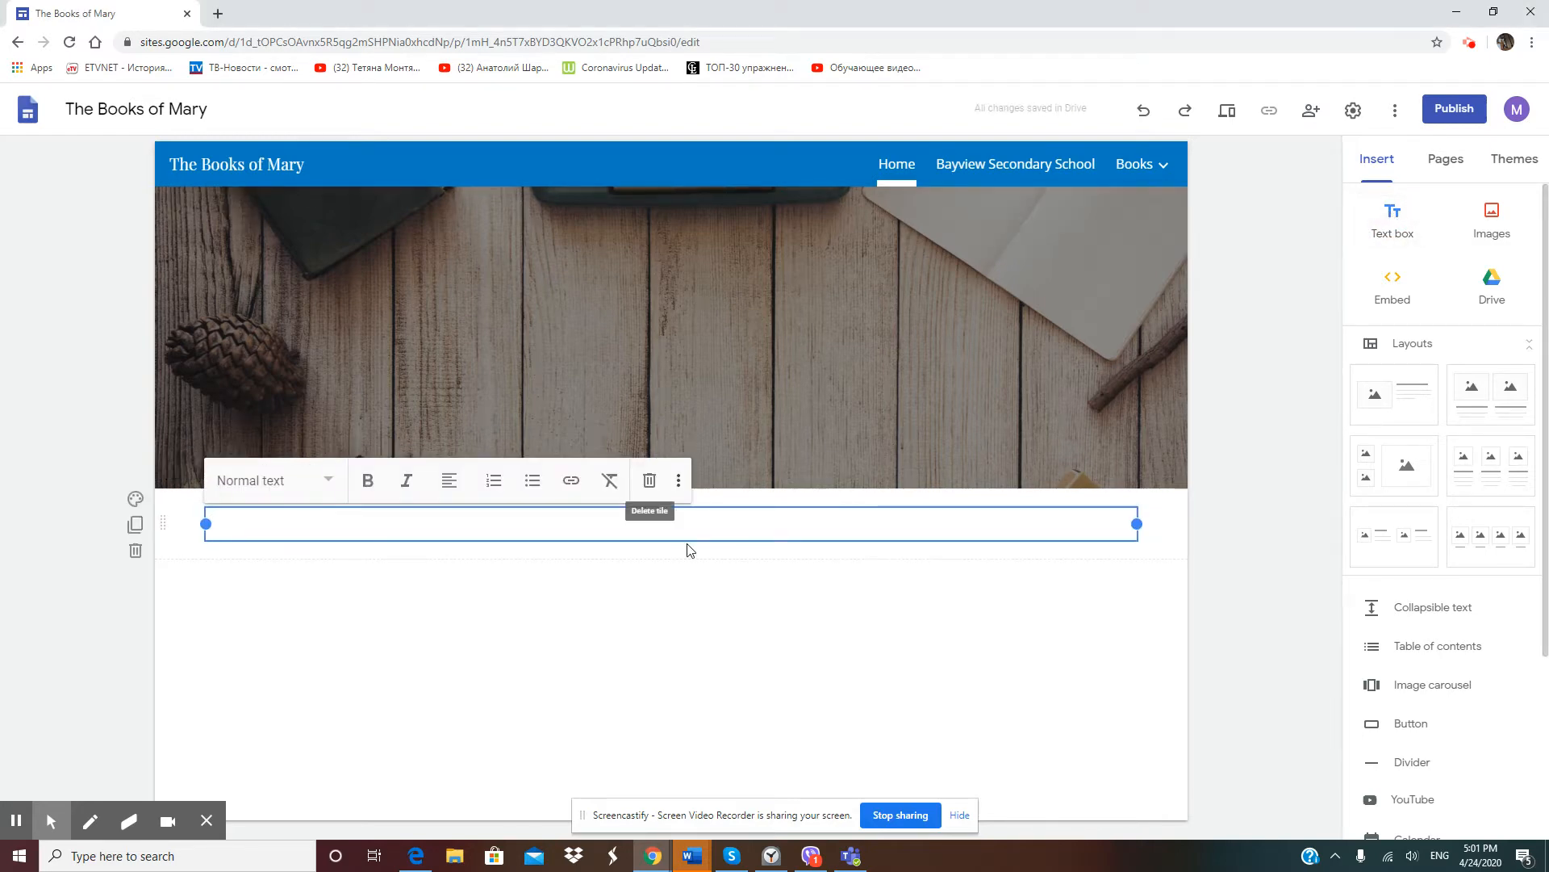
{"action": "left_click", "coordinate": [310, 494]}
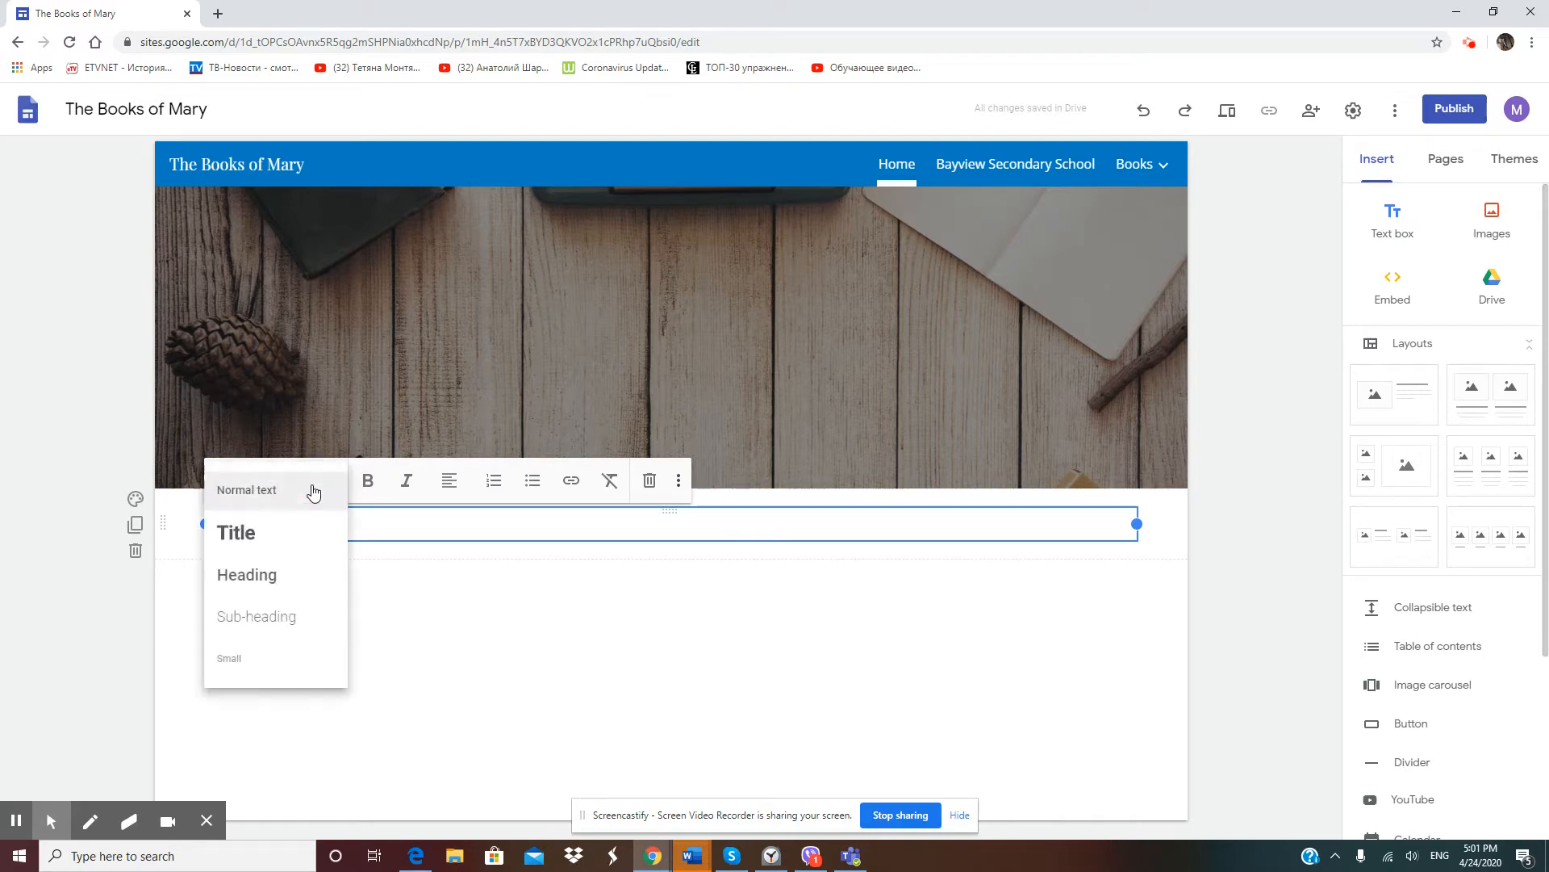
{"action": "left_click", "coordinate": [266, 531]}
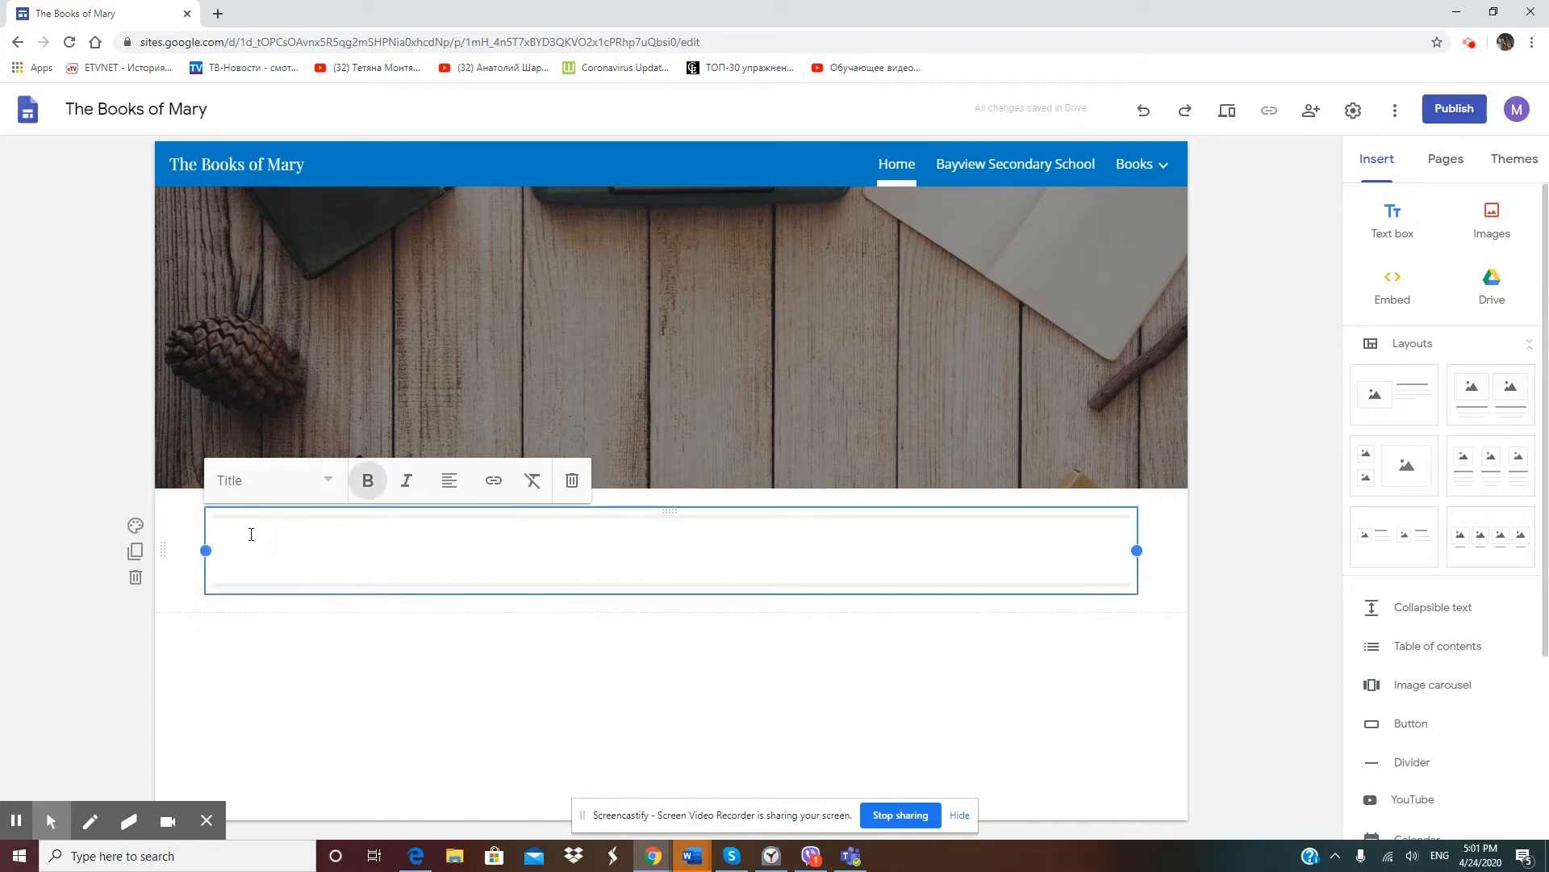
Step: Try the Heading, Sub-heading and Small text styles in turn on the empty text box
{"action": "left_click", "coordinate": [279, 487]}
{"action": "left_click", "coordinate": [280, 574]}
{"action": "left_click", "coordinate": [289, 488]}
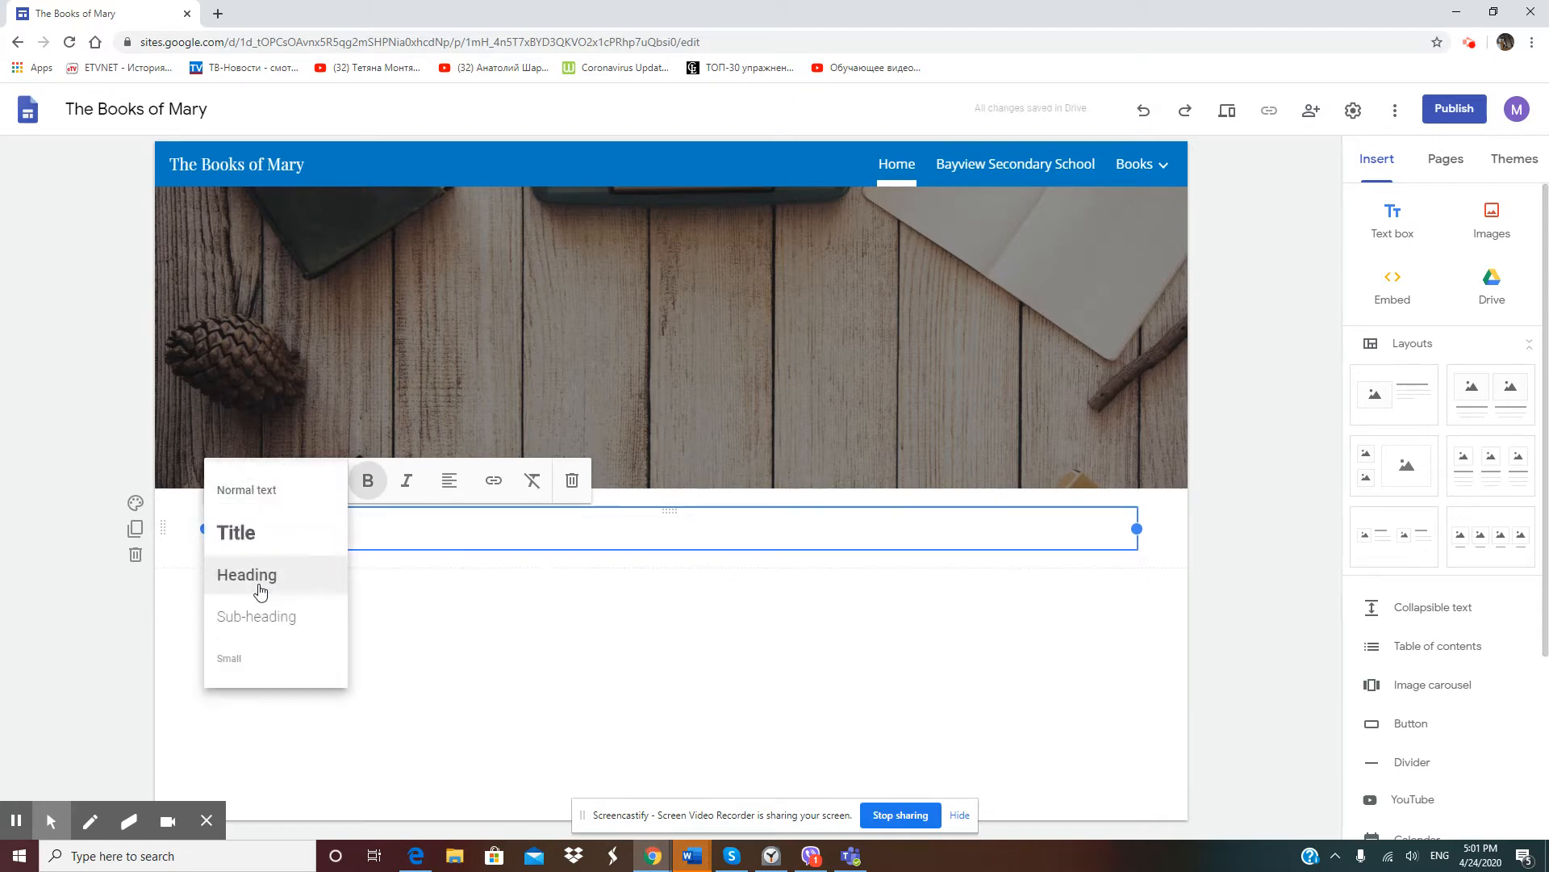
{"action": "left_click", "coordinate": [258, 615]}
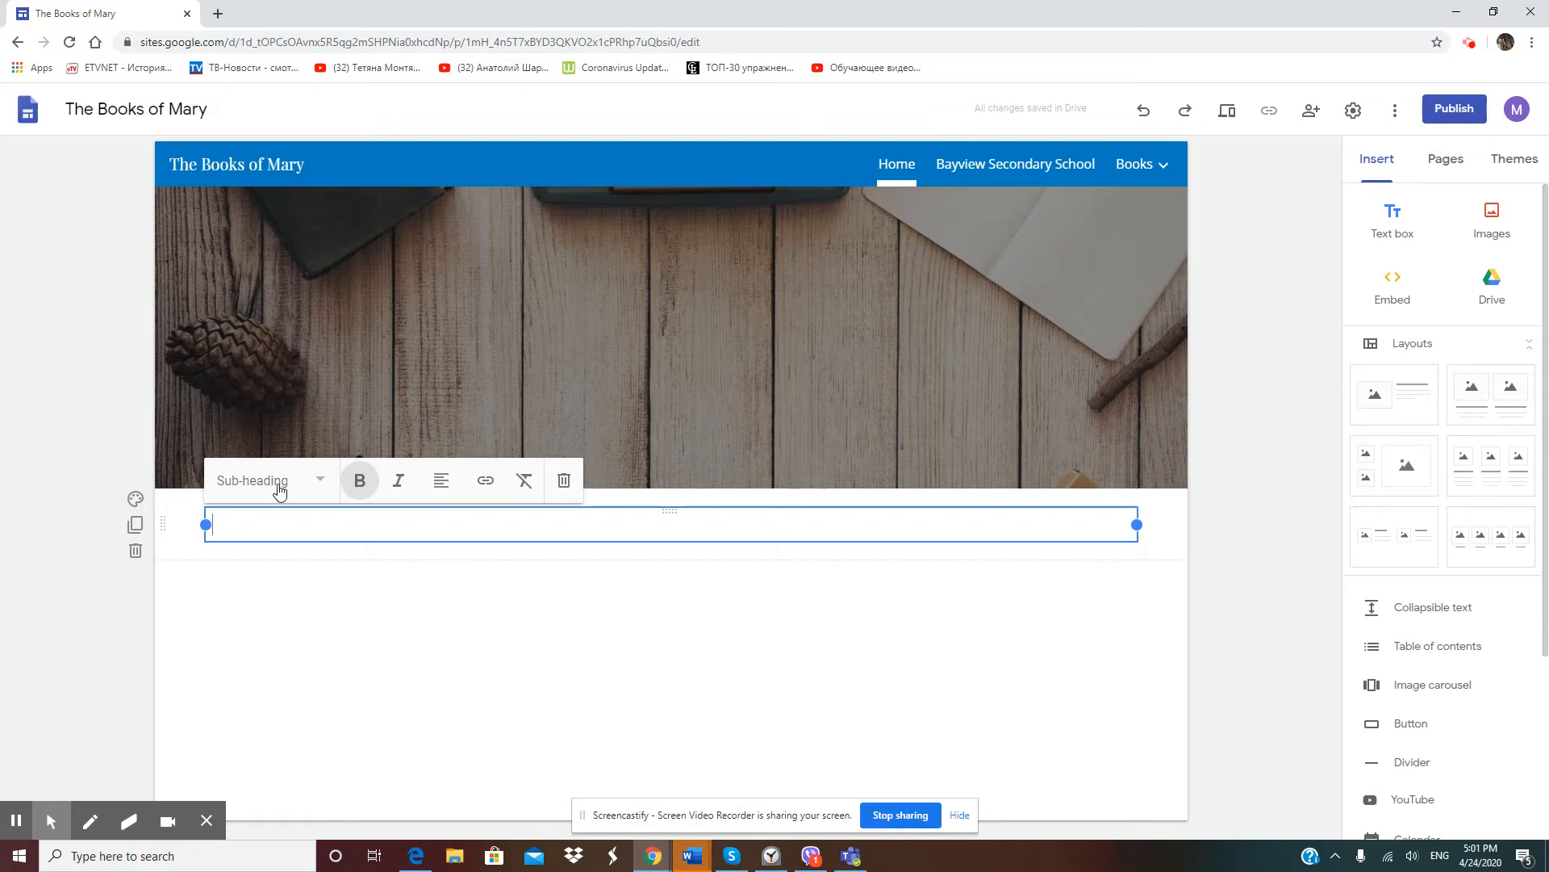
{"action": "left_click", "coordinate": [274, 485]}
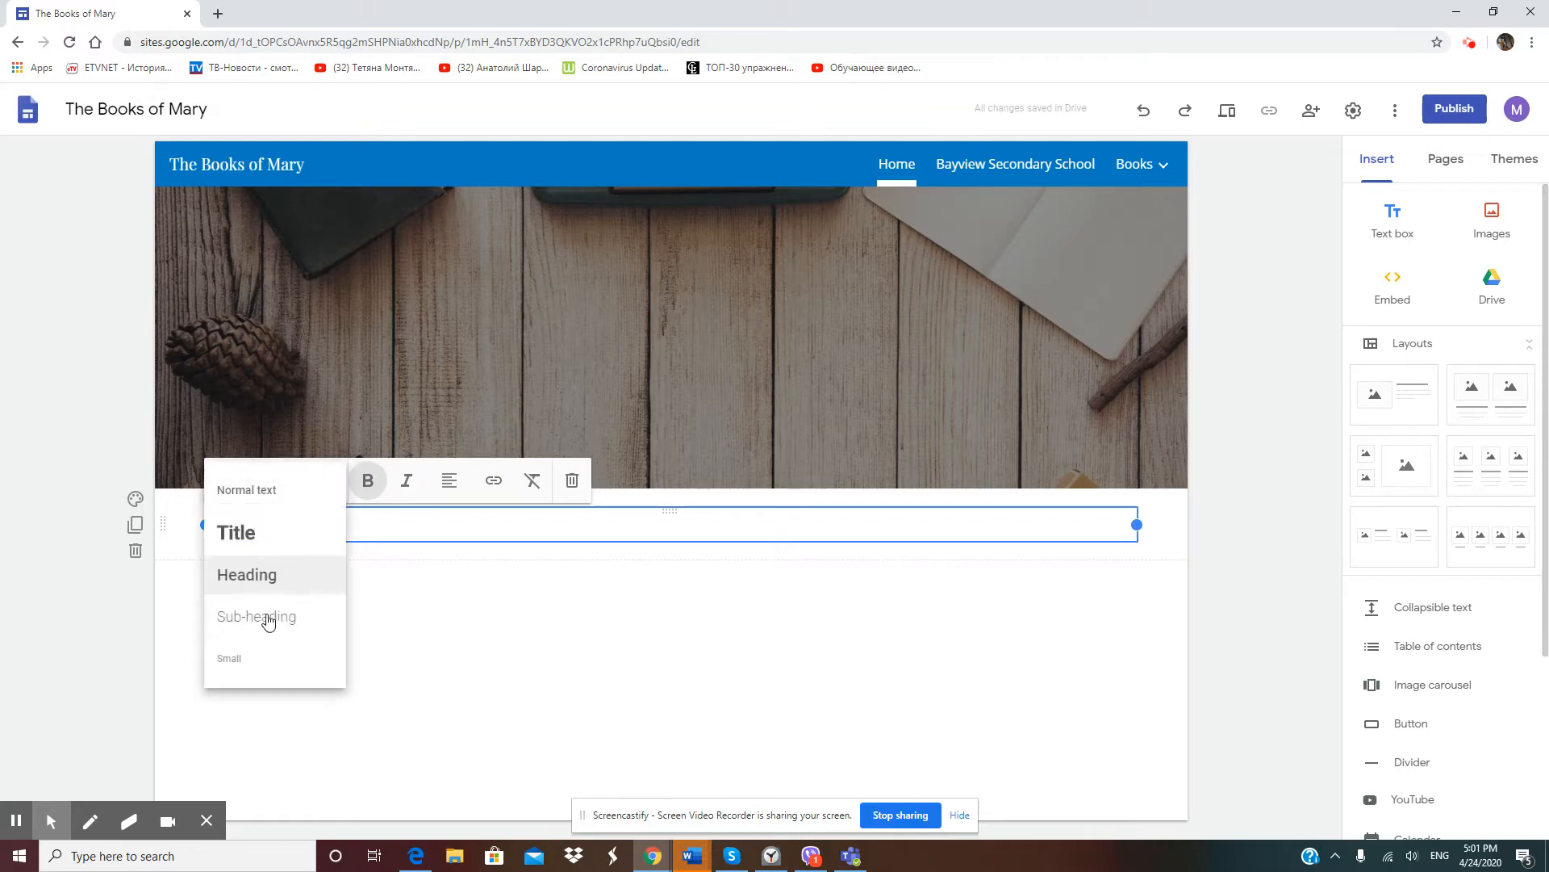
{"action": "left_click", "coordinate": [263, 645]}
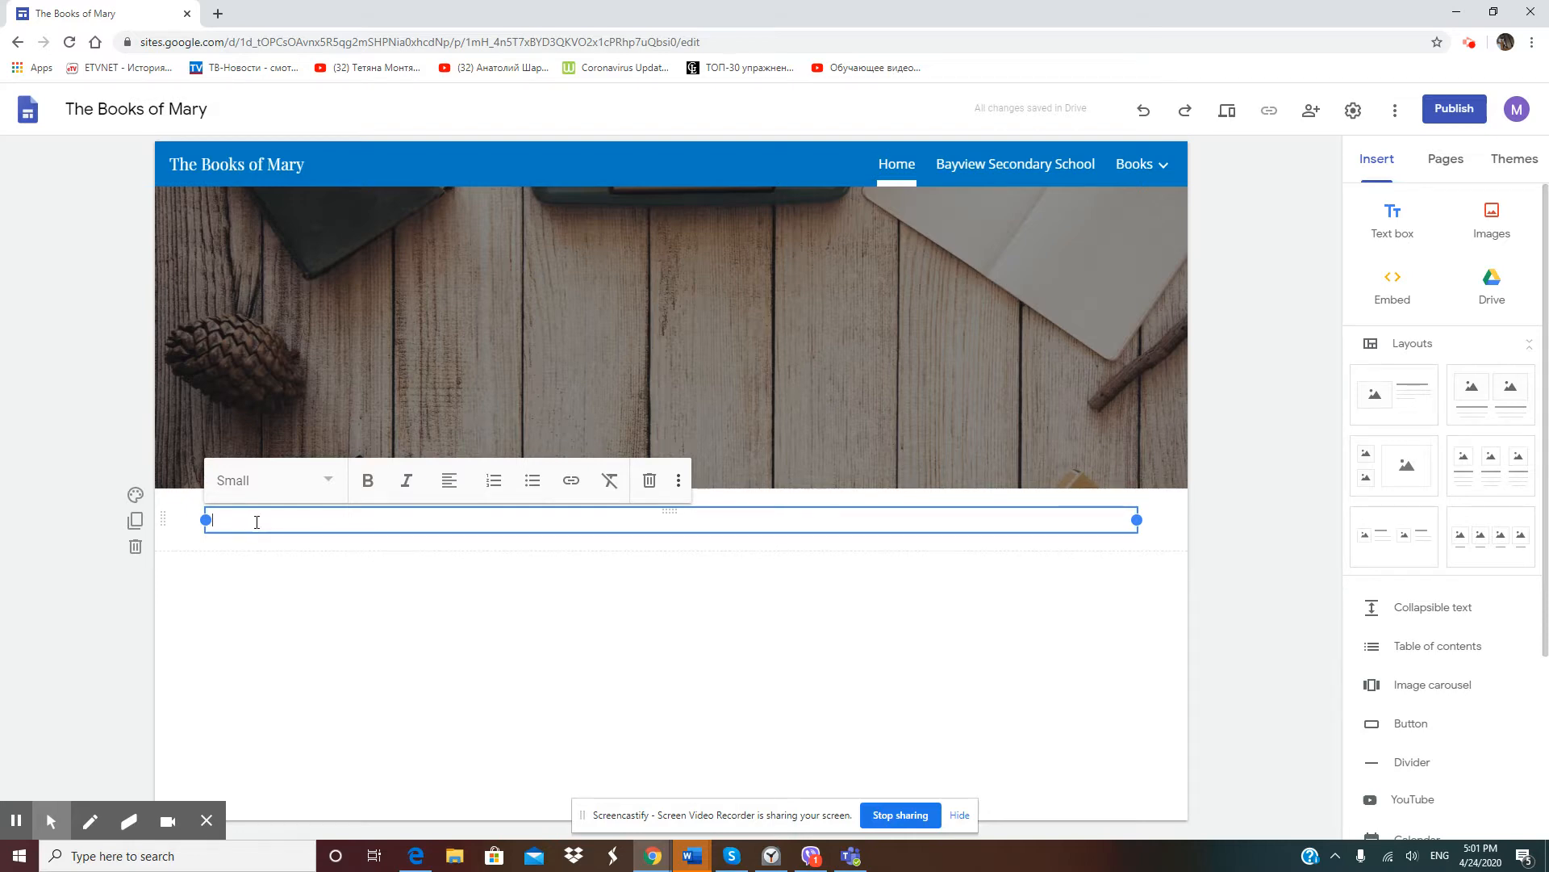
Step: Switch the text box through the Normal text and Sub-heading styles, ending on Heading
{"action": "left_click", "coordinate": [263, 477]}
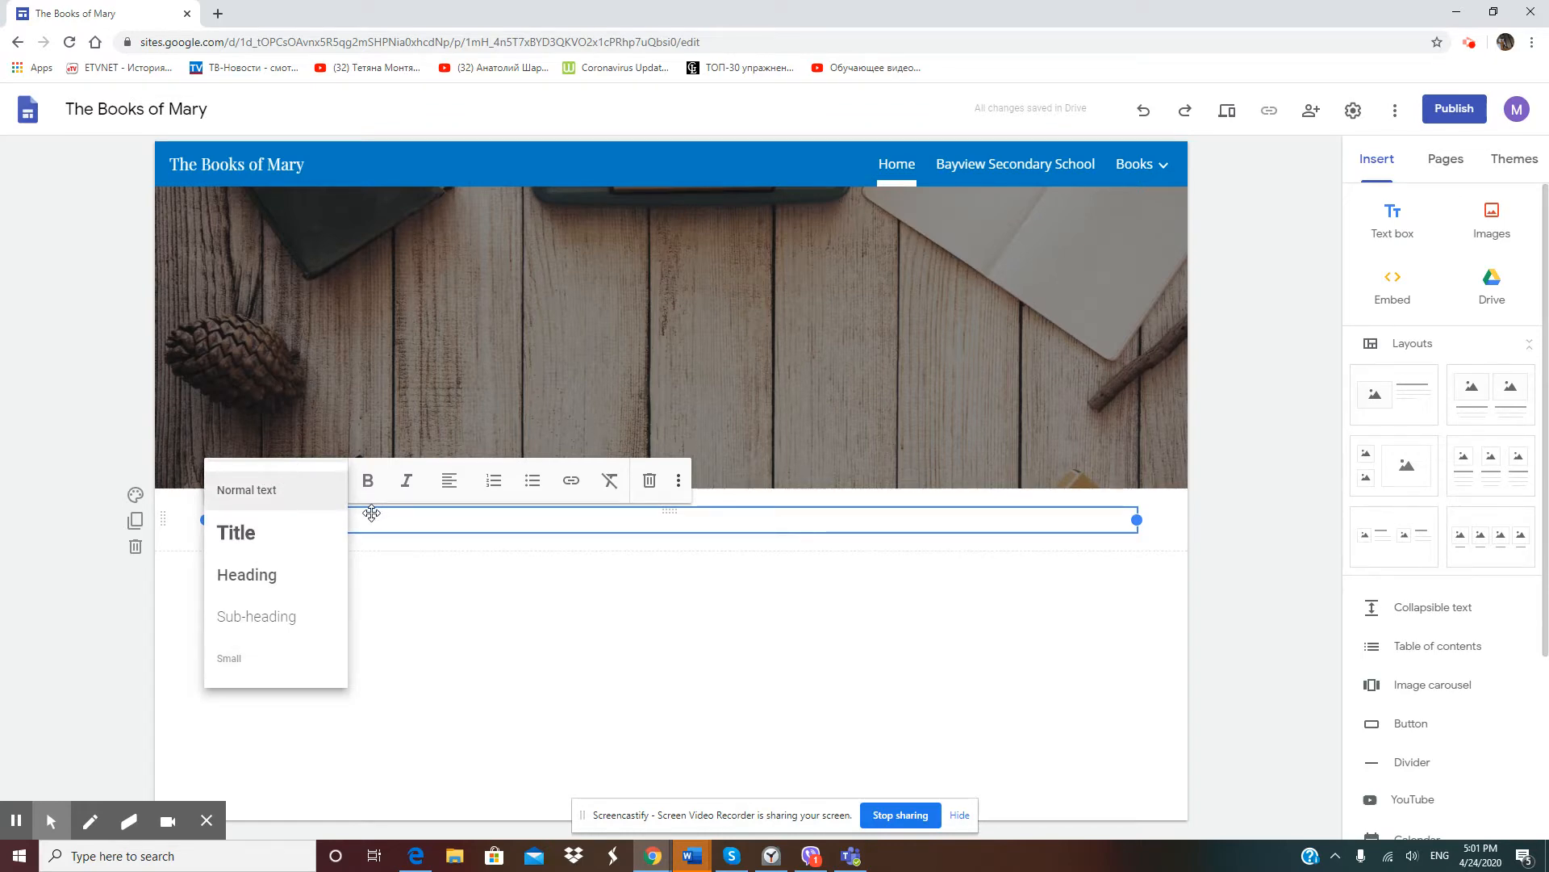
{"action": "left_click", "coordinate": [270, 490]}
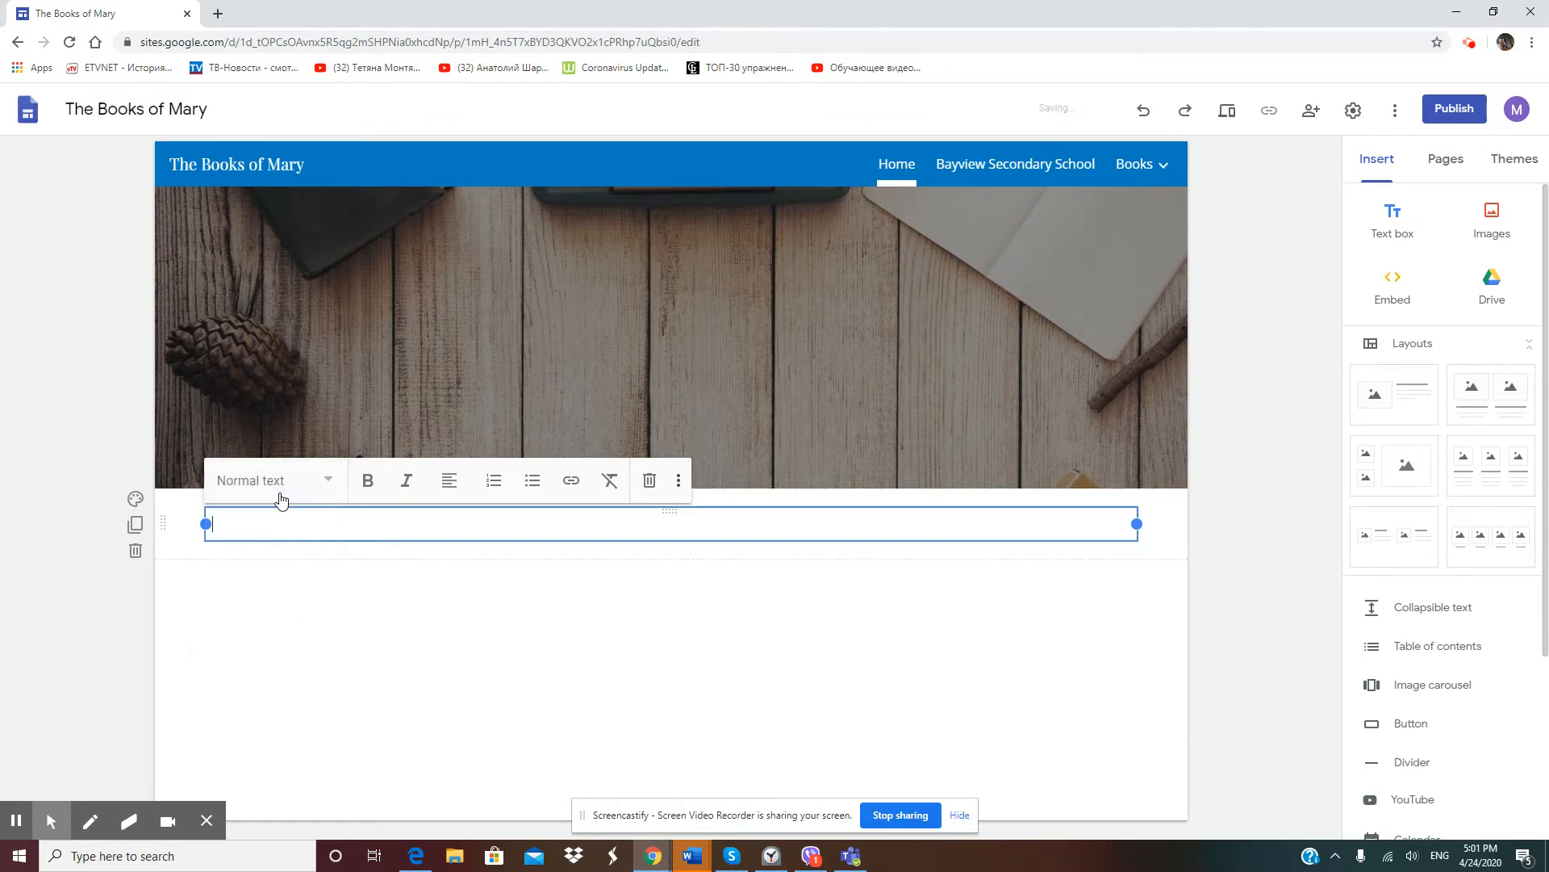
{"action": "left_click", "coordinate": [279, 488]}
{"action": "left_click", "coordinate": [260, 620]}
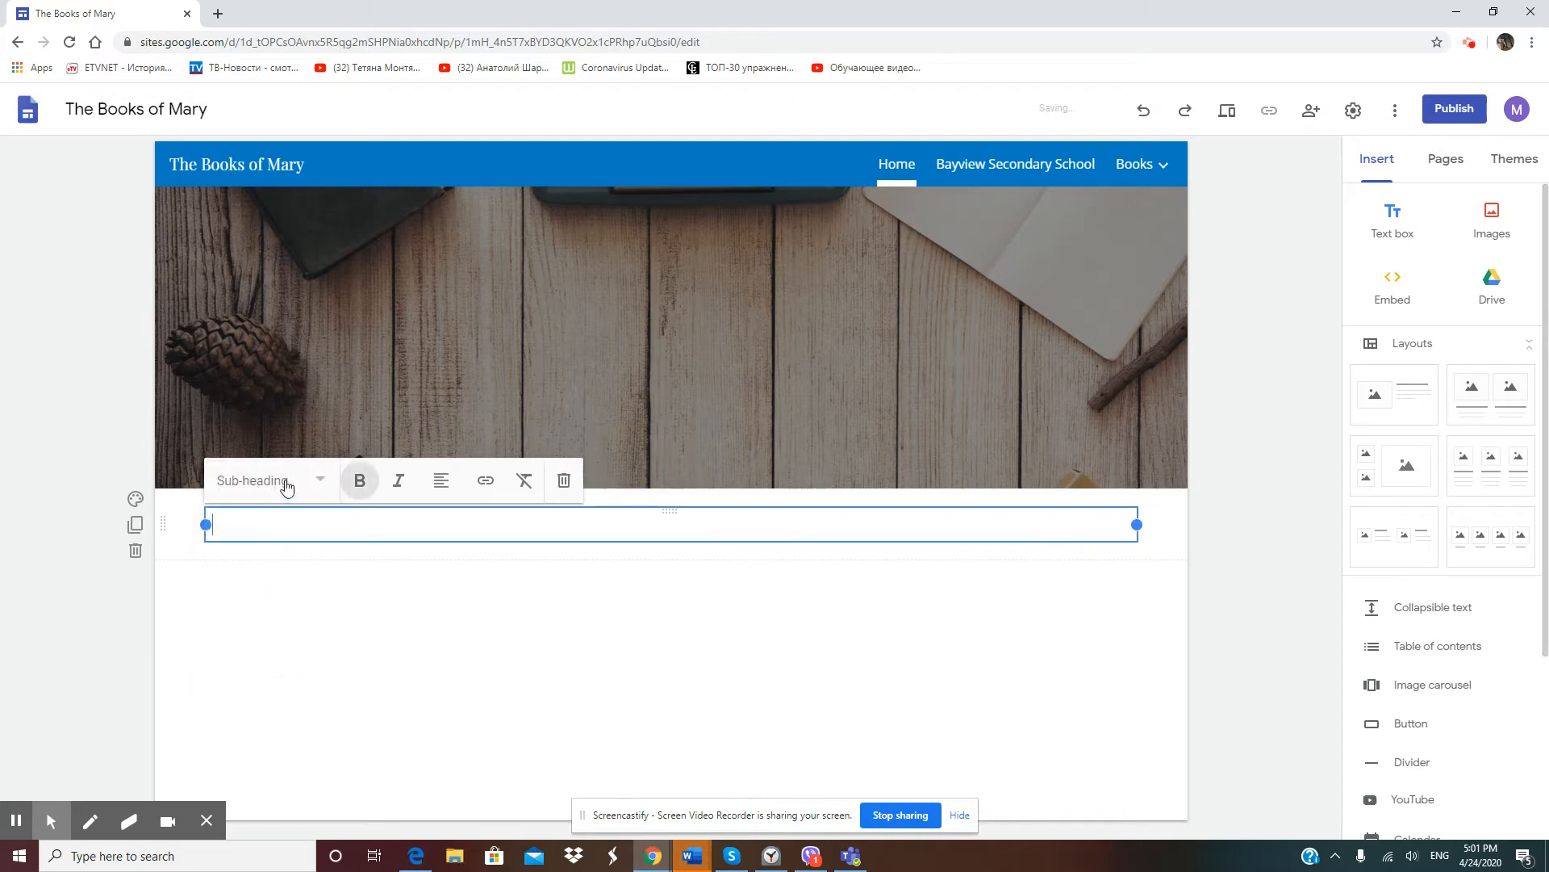
{"action": "left_click", "coordinate": [287, 487]}
{"action": "left_click", "coordinate": [263, 598]}
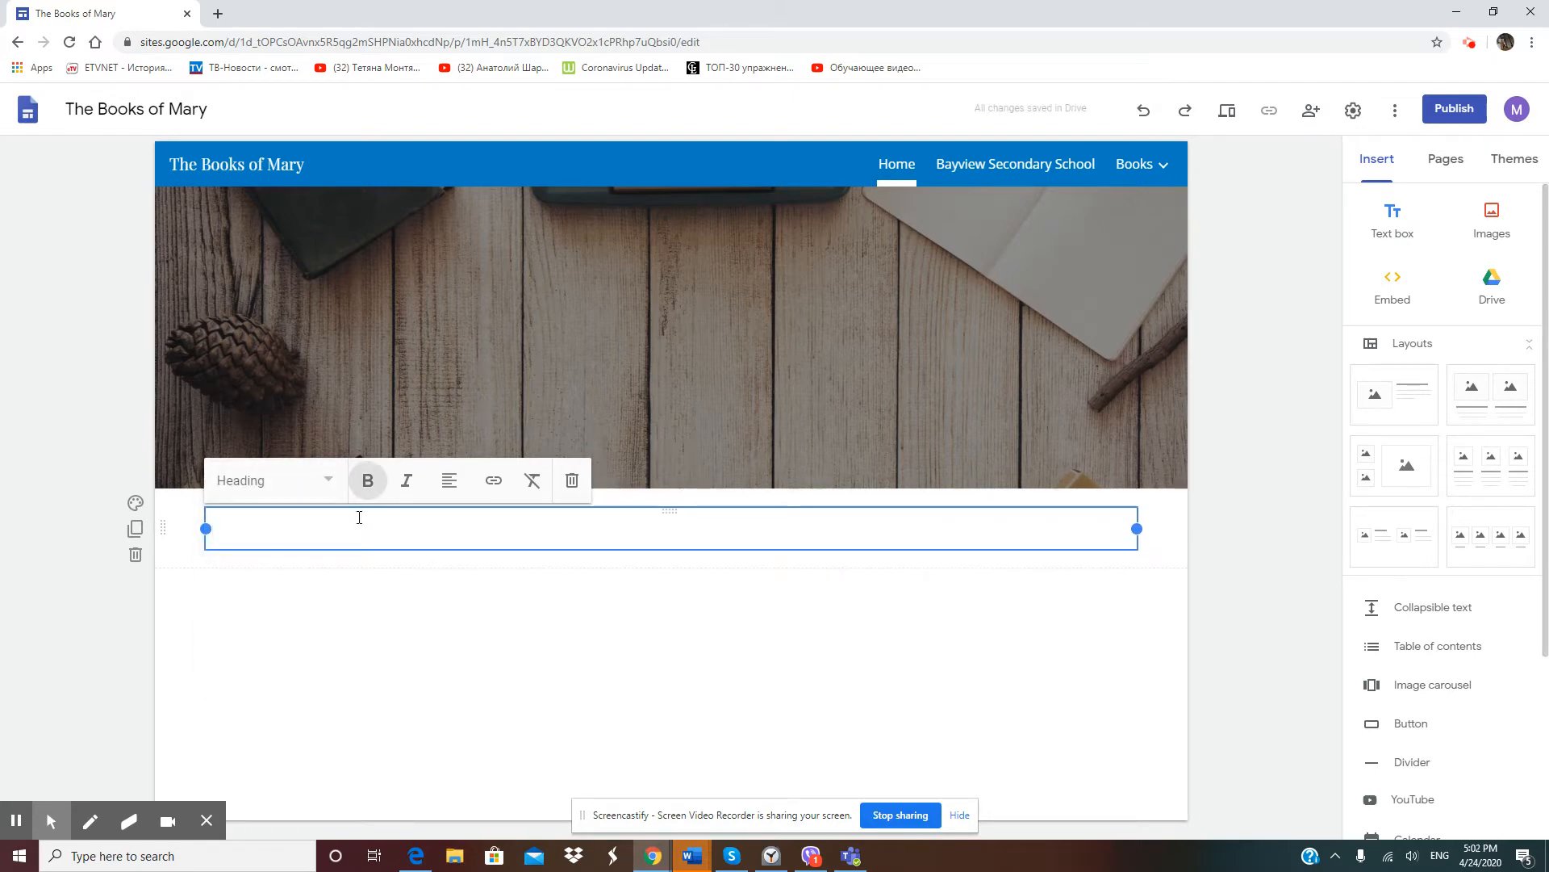
Step: Enter "What a Fun Lesson!" as the heading in the text box
{"action": "type", "text": "What a "}
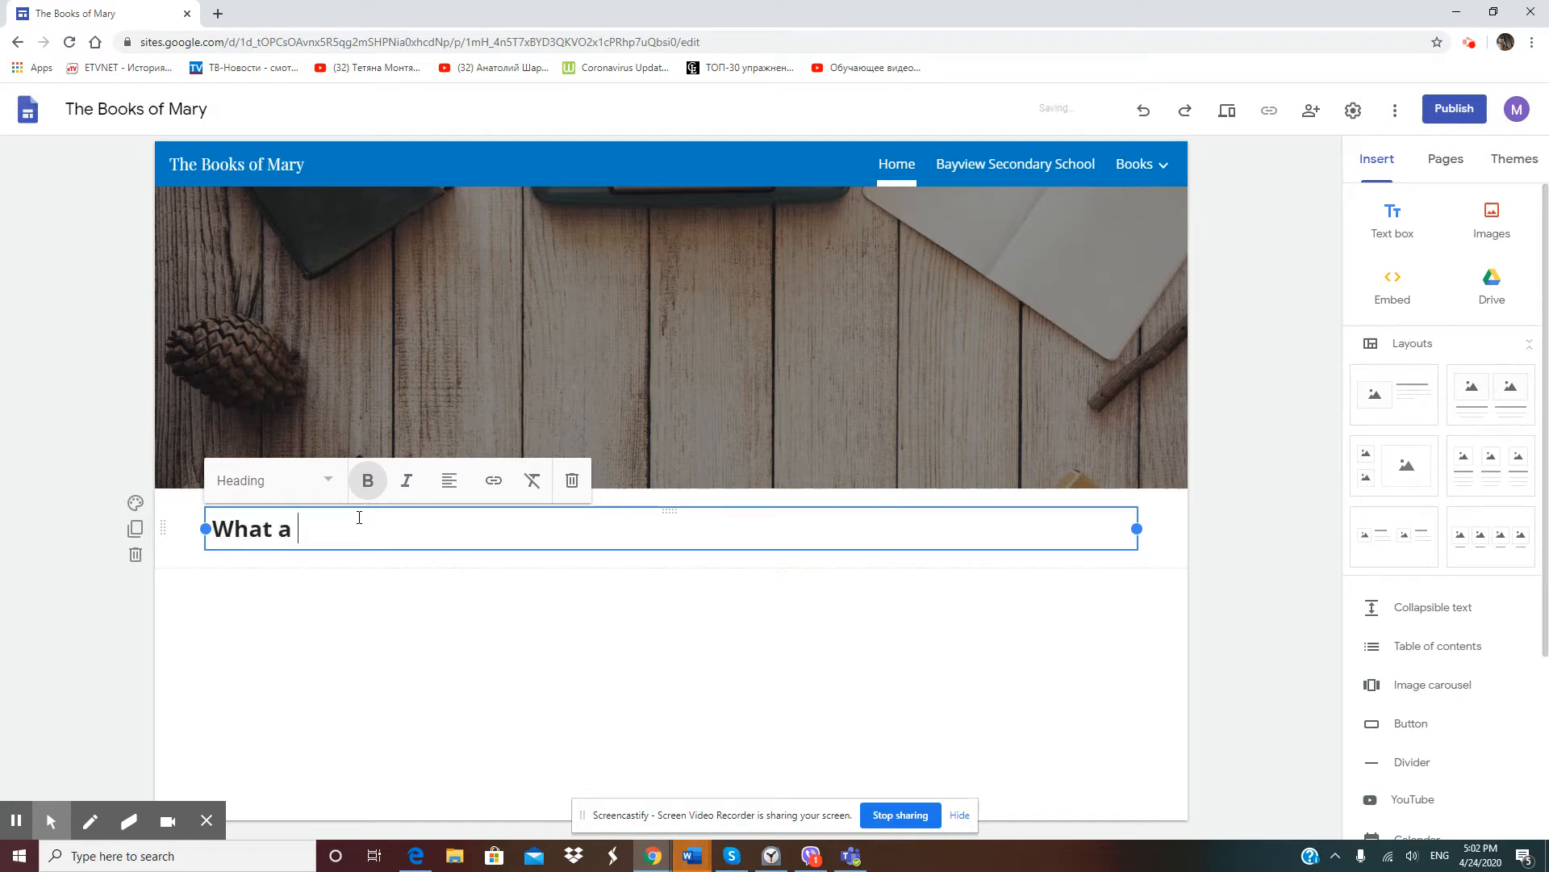
{"action": "type", "text": "Fun Lesson"}
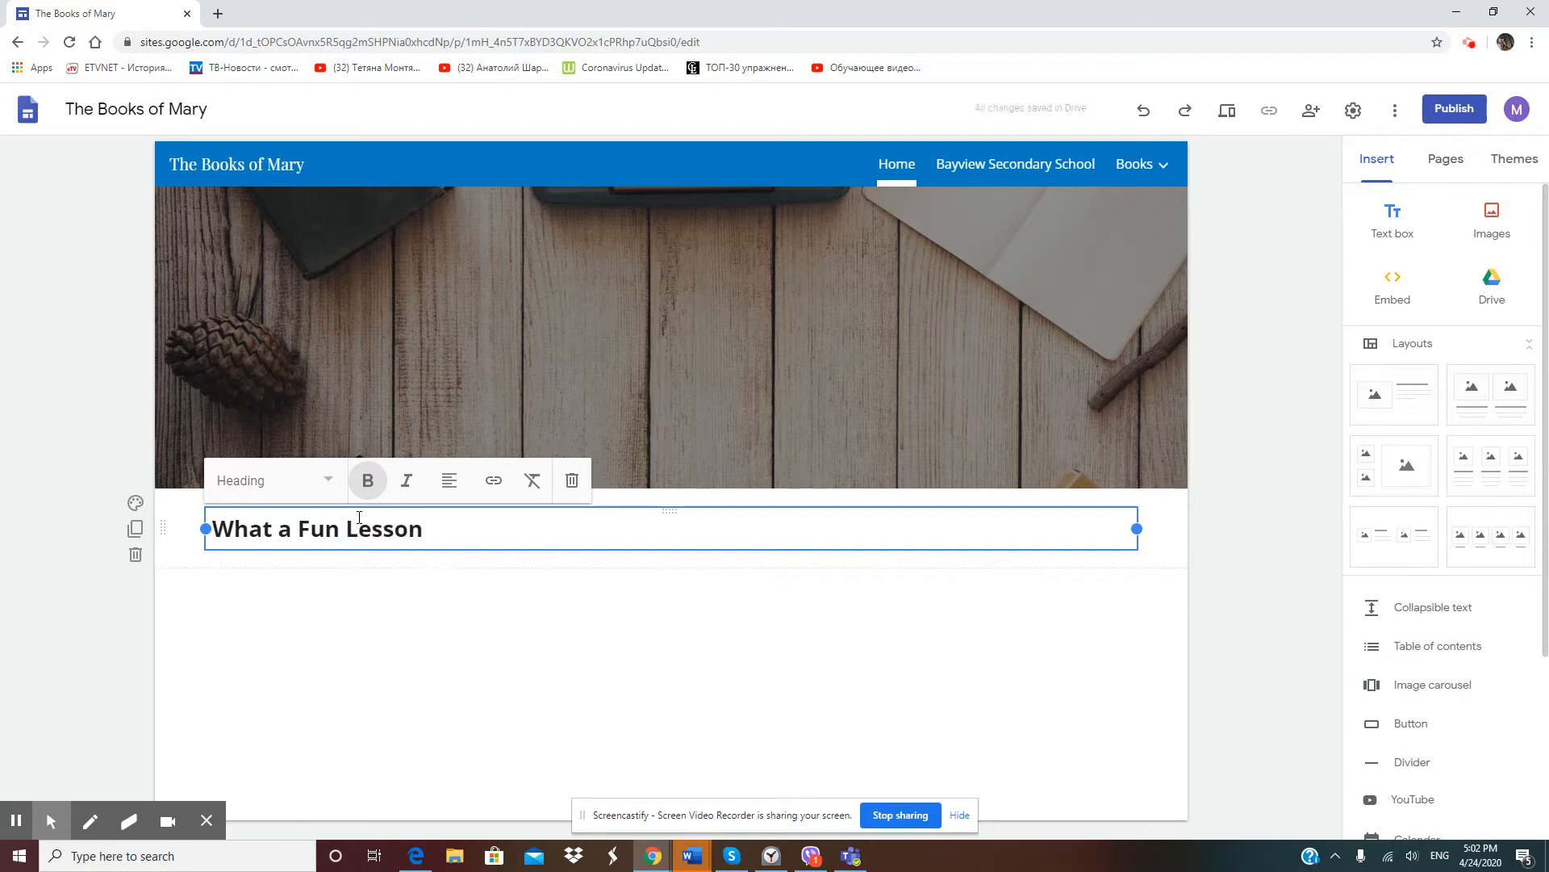
{"action": "key", "text": "BackSpace"}
{"action": "type", "text": "!"}
Step: Toggle bold and italic on the "What a Fun Lesson!" heading, ending with both turned off
{"action": "left_click_drag", "start_coordinate": [429, 526], "coordinate": [213, 530]}
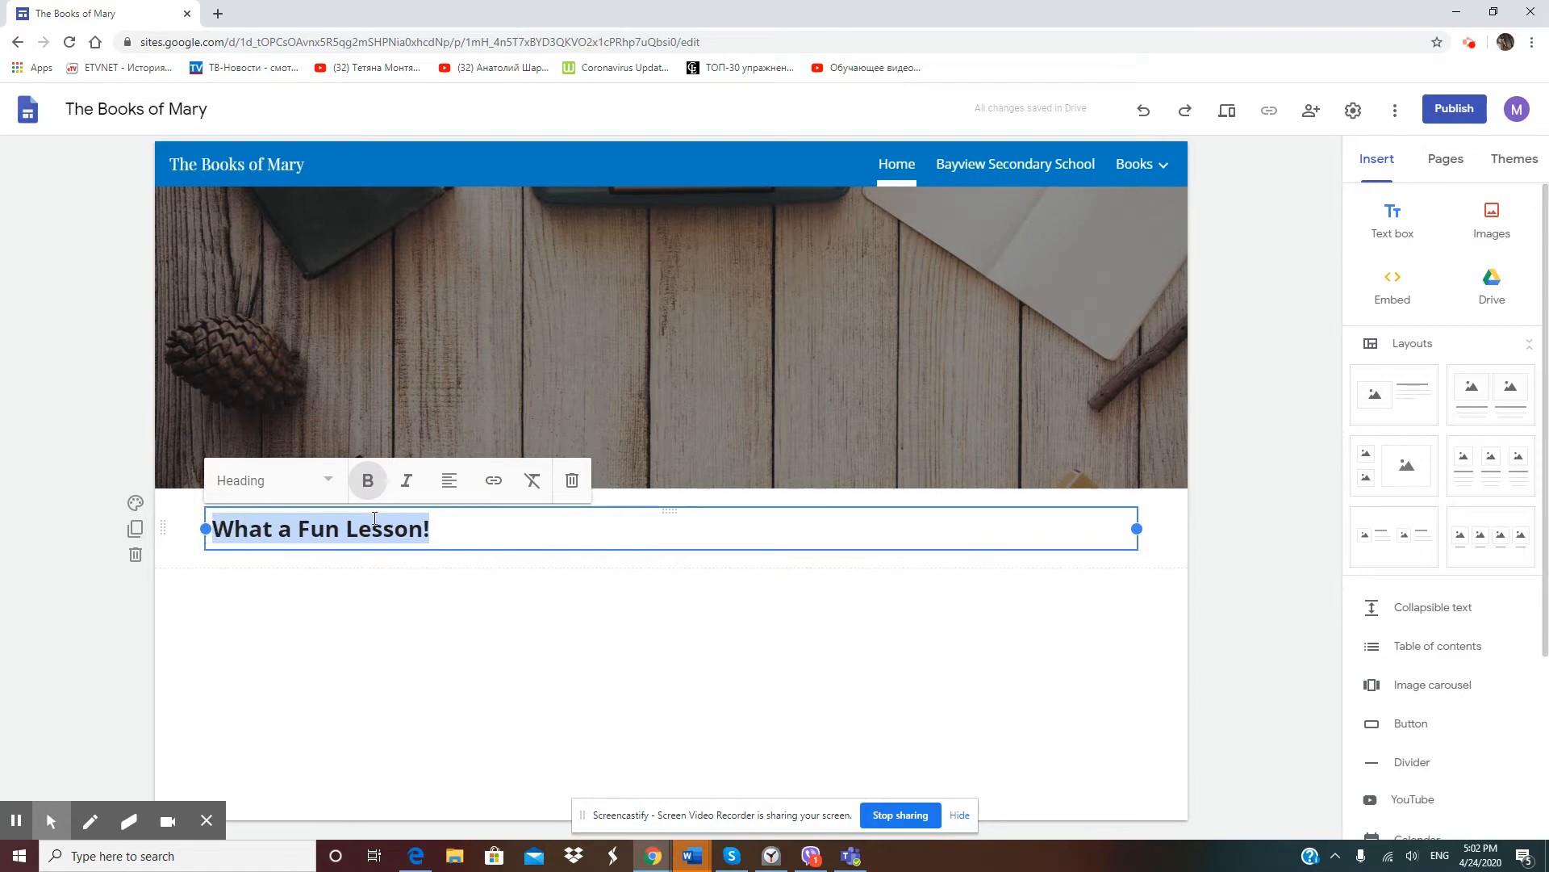
{"action": "left_click", "coordinate": [366, 481]}
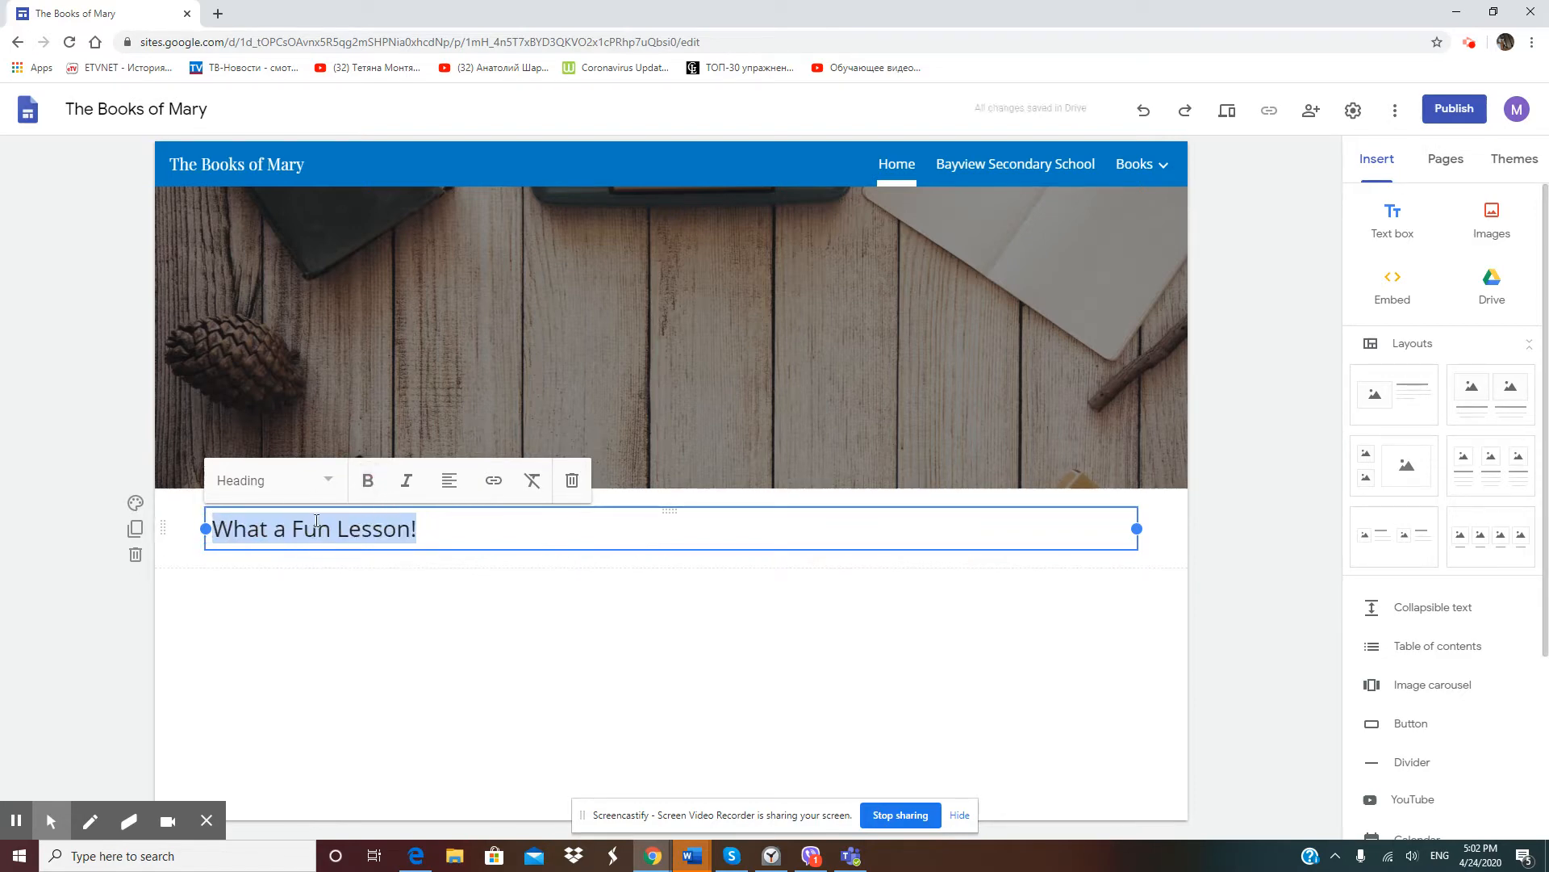
{"action": "left_click", "coordinate": [366, 482]}
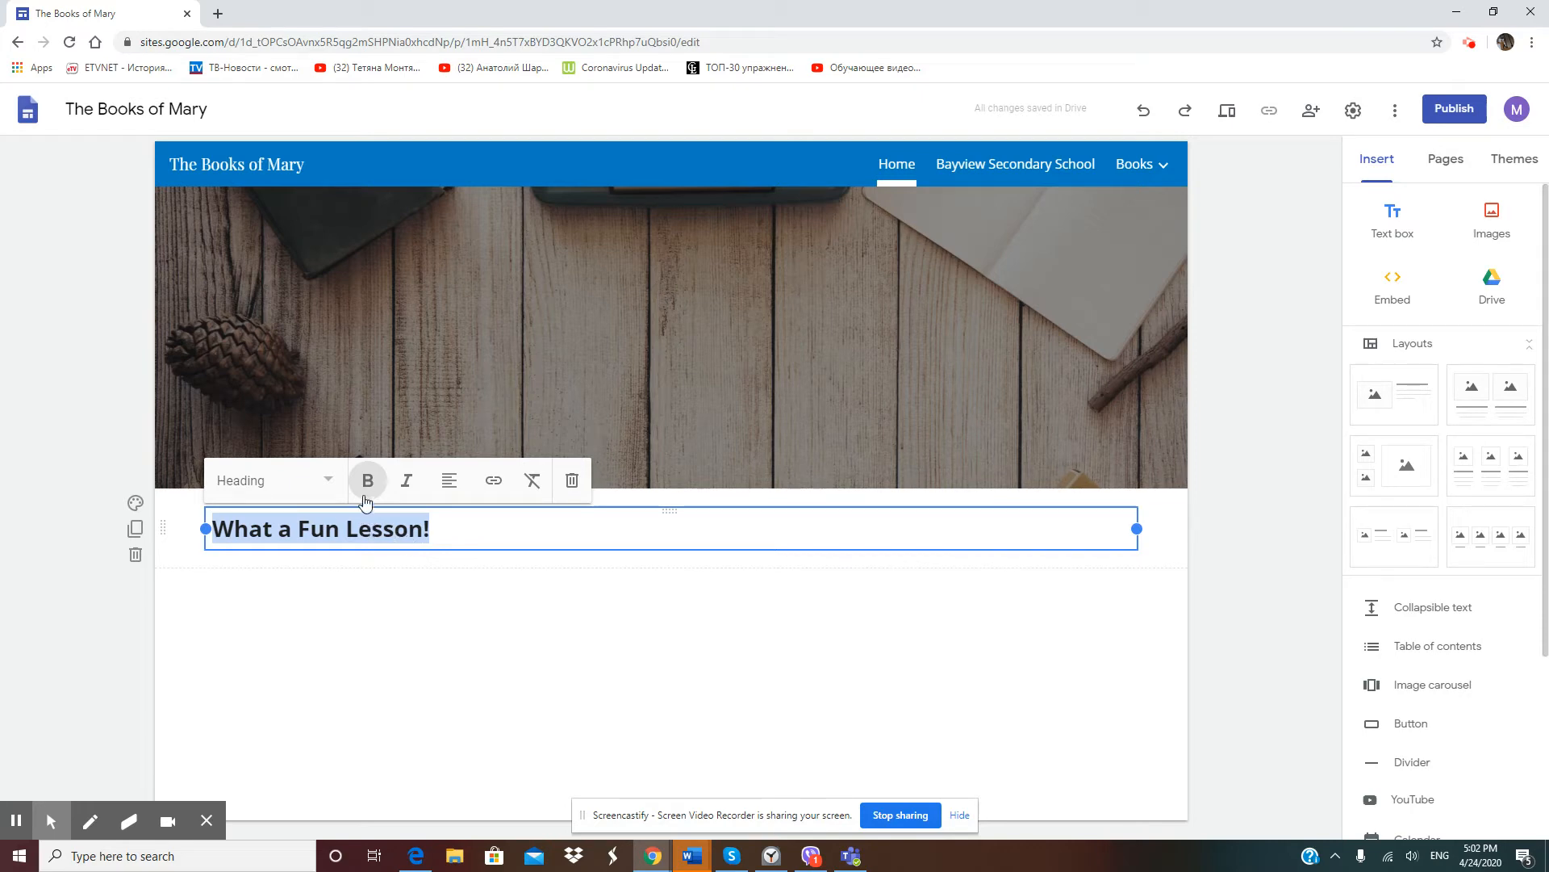
{"action": "left_click", "coordinate": [403, 494]}
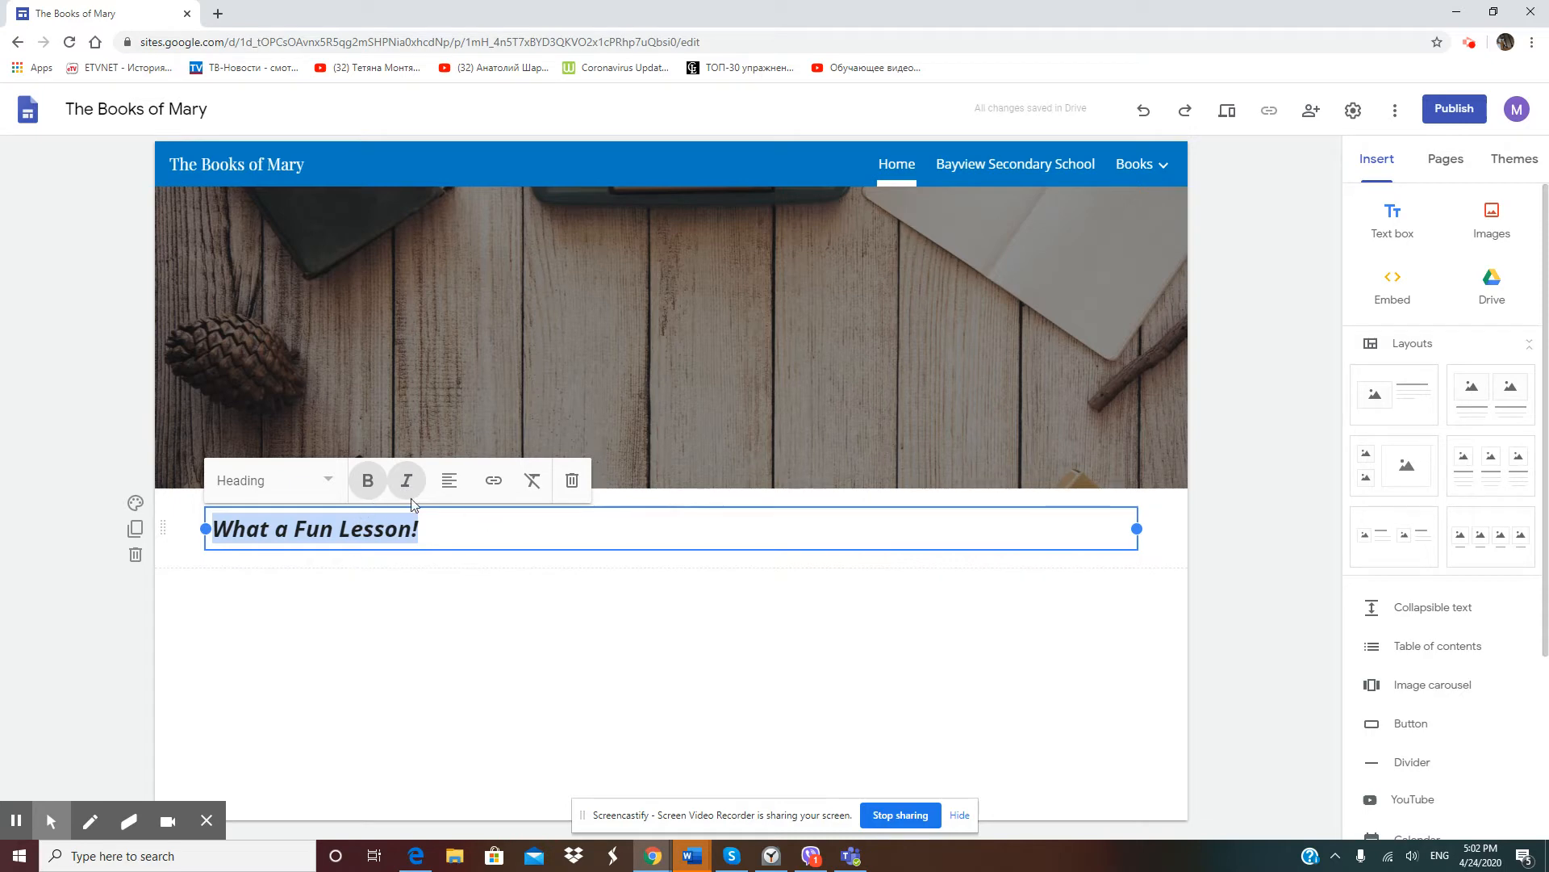
{"action": "left_click", "coordinate": [408, 495]}
{"action": "left_click", "coordinate": [367, 481]}
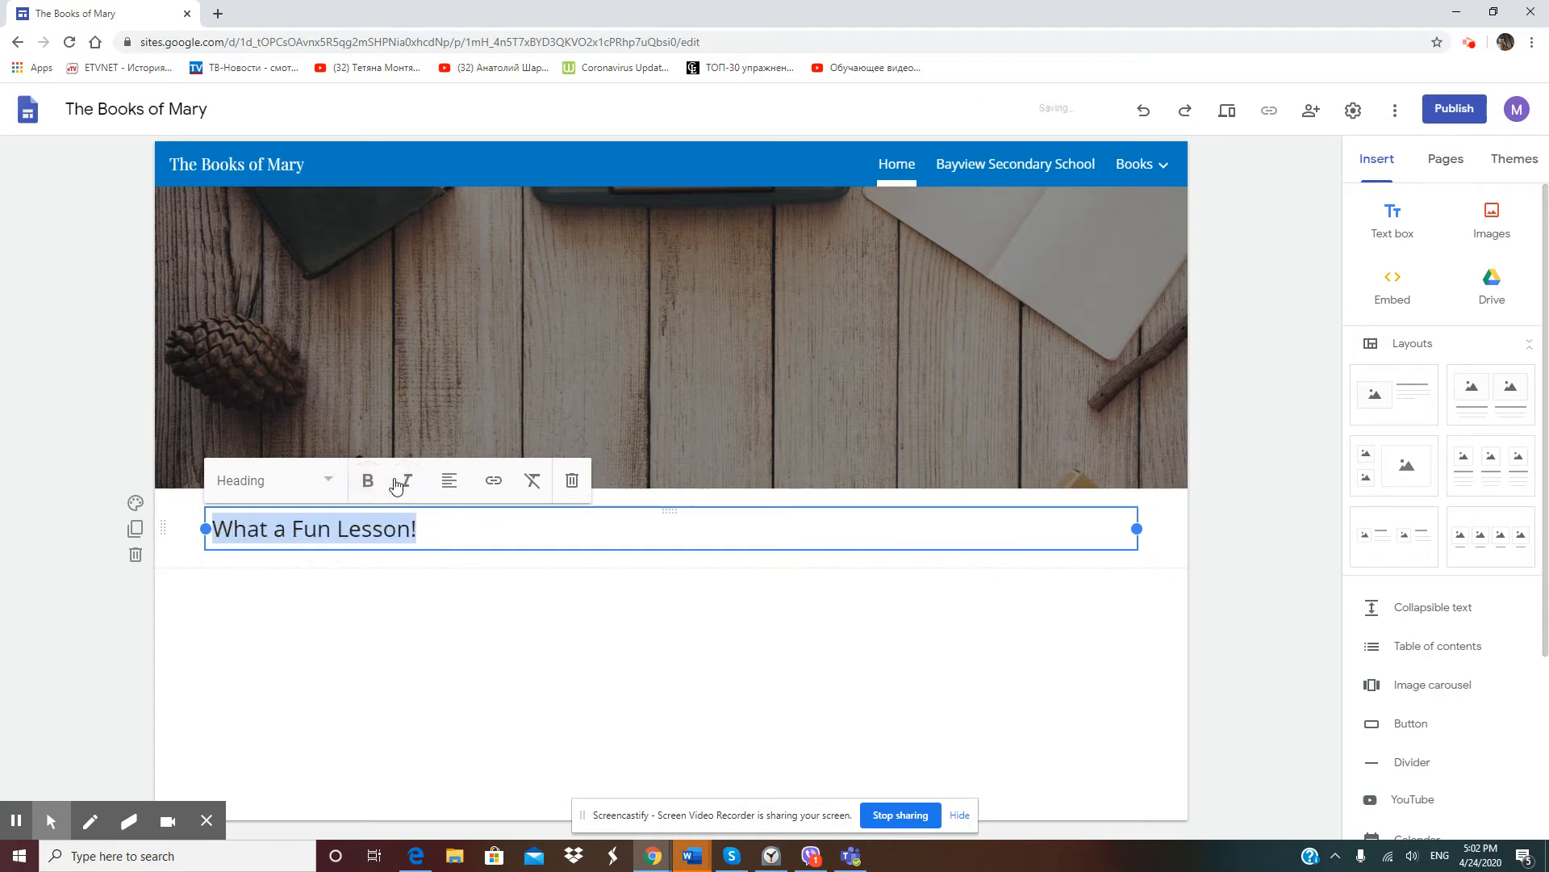
Step: Try center and right alignment on the "What a Fun Lesson!" heading, ending with it centered
{"action": "left_click", "coordinate": [448, 495]}
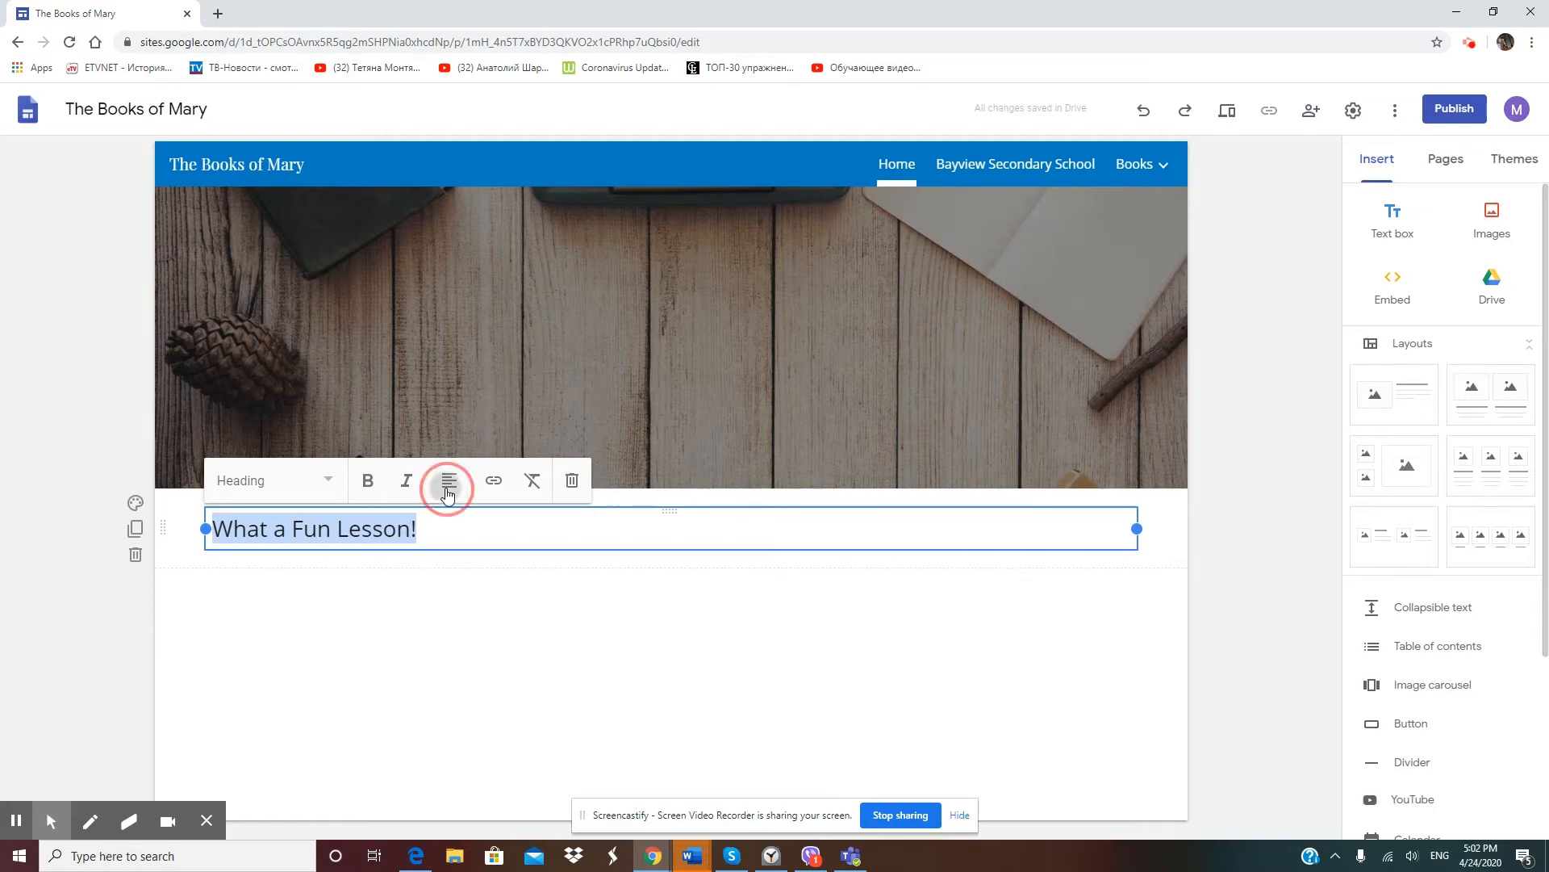
{"action": "left_click", "coordinate": [450, 532]}
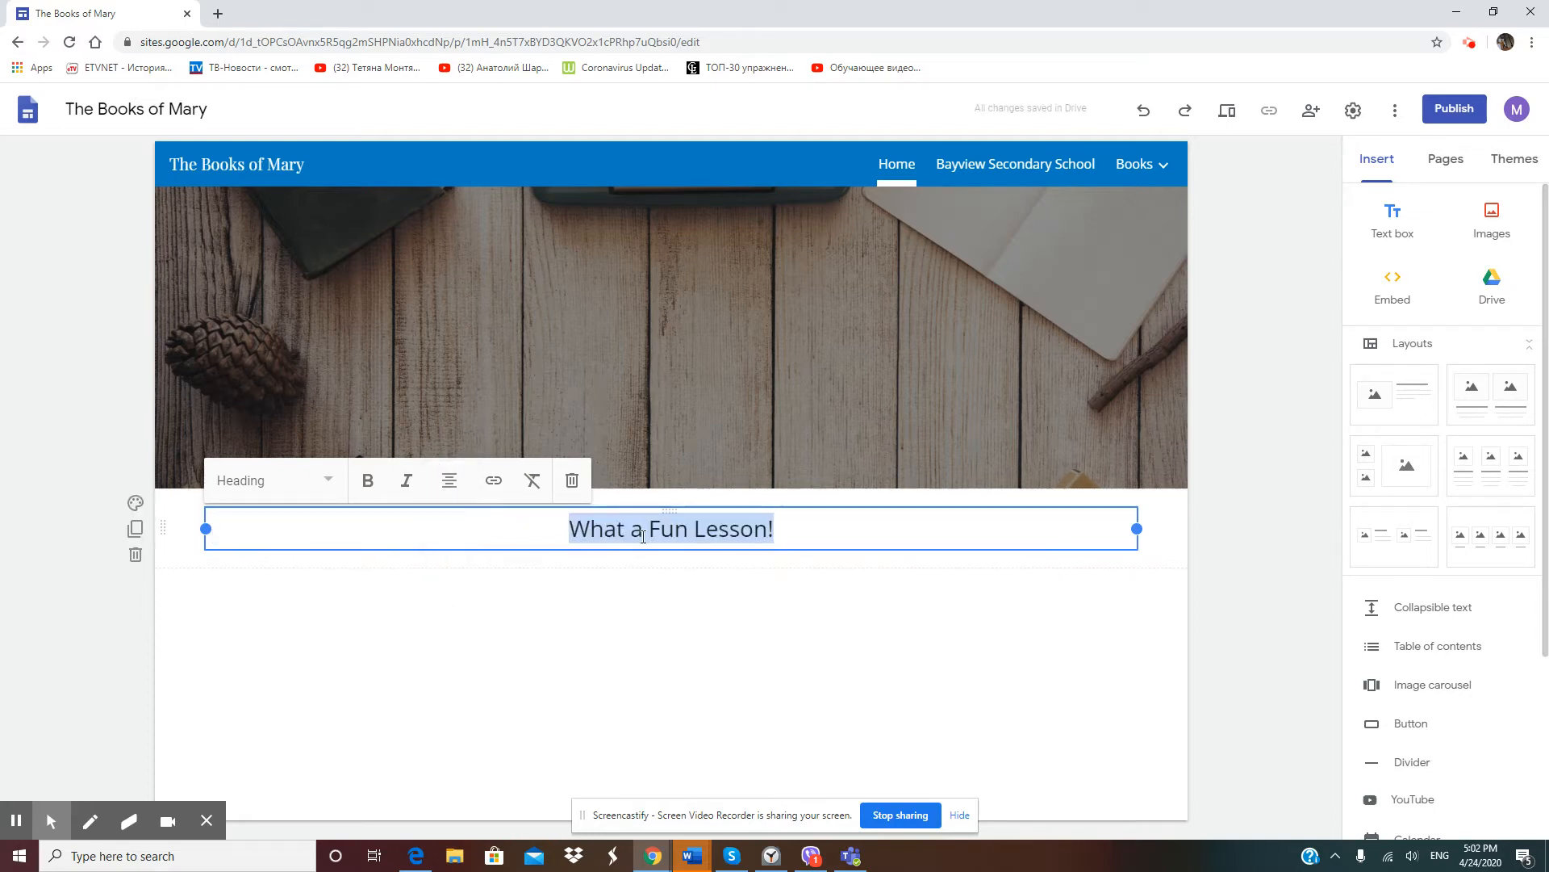
{"action": "left_click", "coordinate": [436, 485]}
{"action": "left_click", "coordinate": [447, 570]}
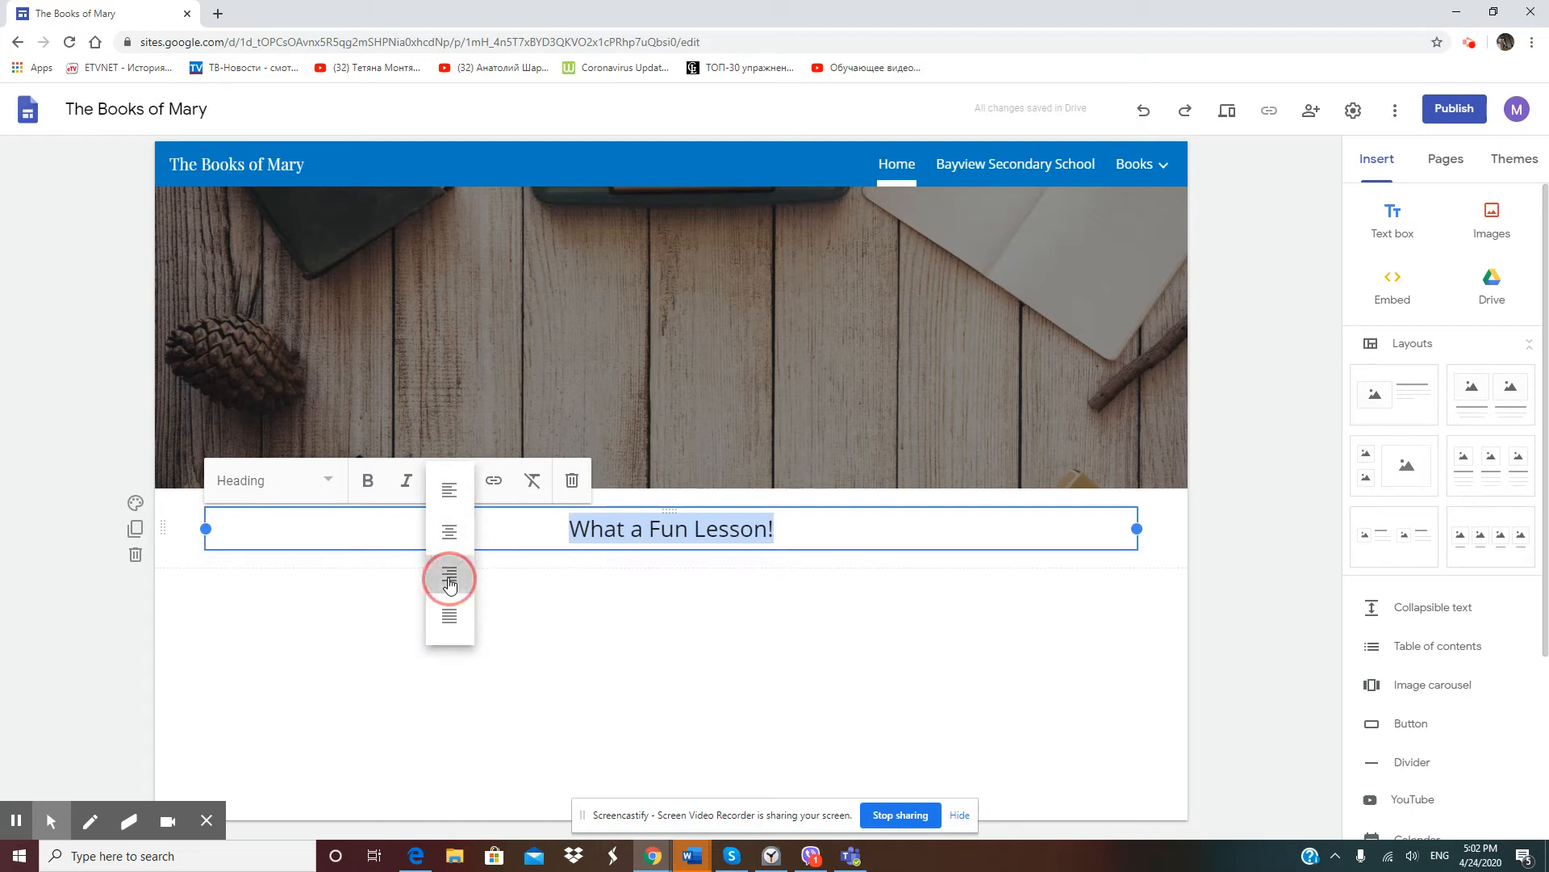
{"action": "left_click", "coordinate": [456, 488]}
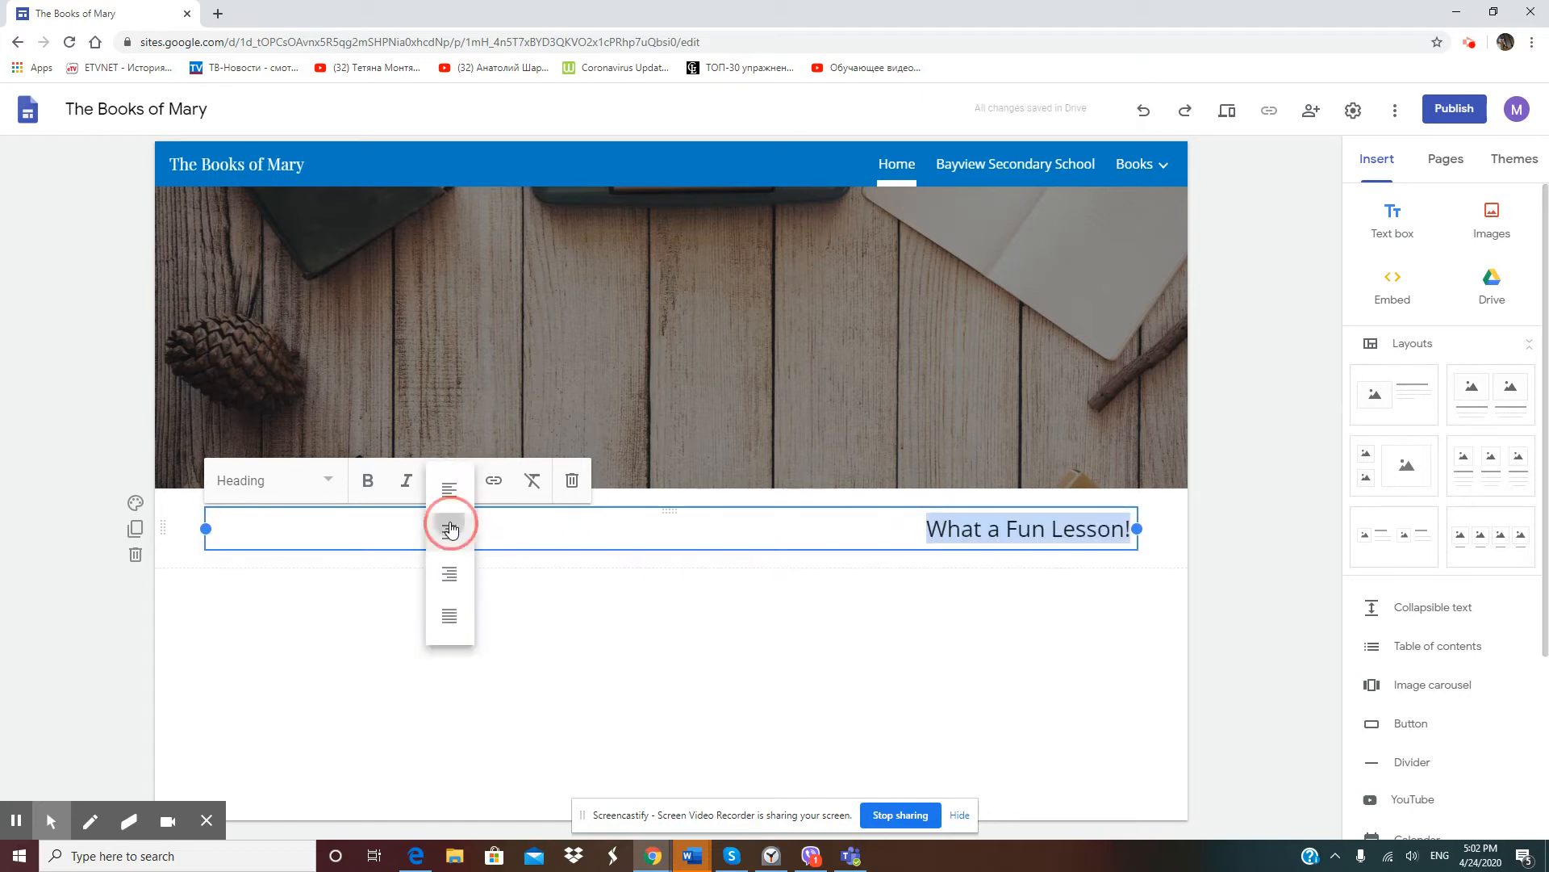
{"action": "left_click", "coordinate": [450, 527]}
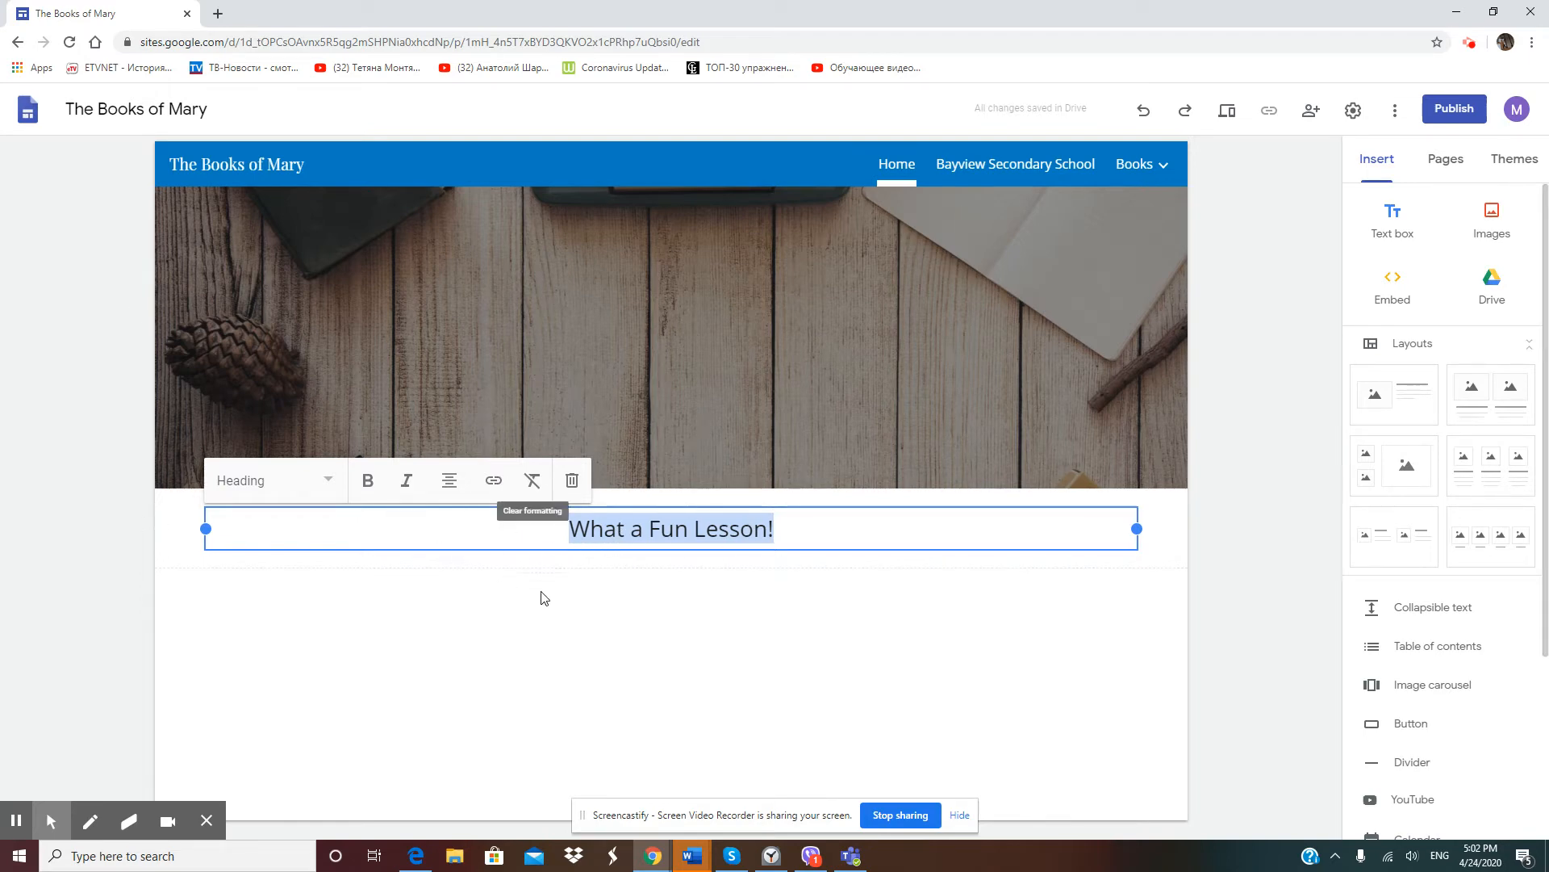
Step: View the link options for the "What a Fun Lesson!" heading without adding a link
{"action": "left_click", "coordinate": [501, 482]}
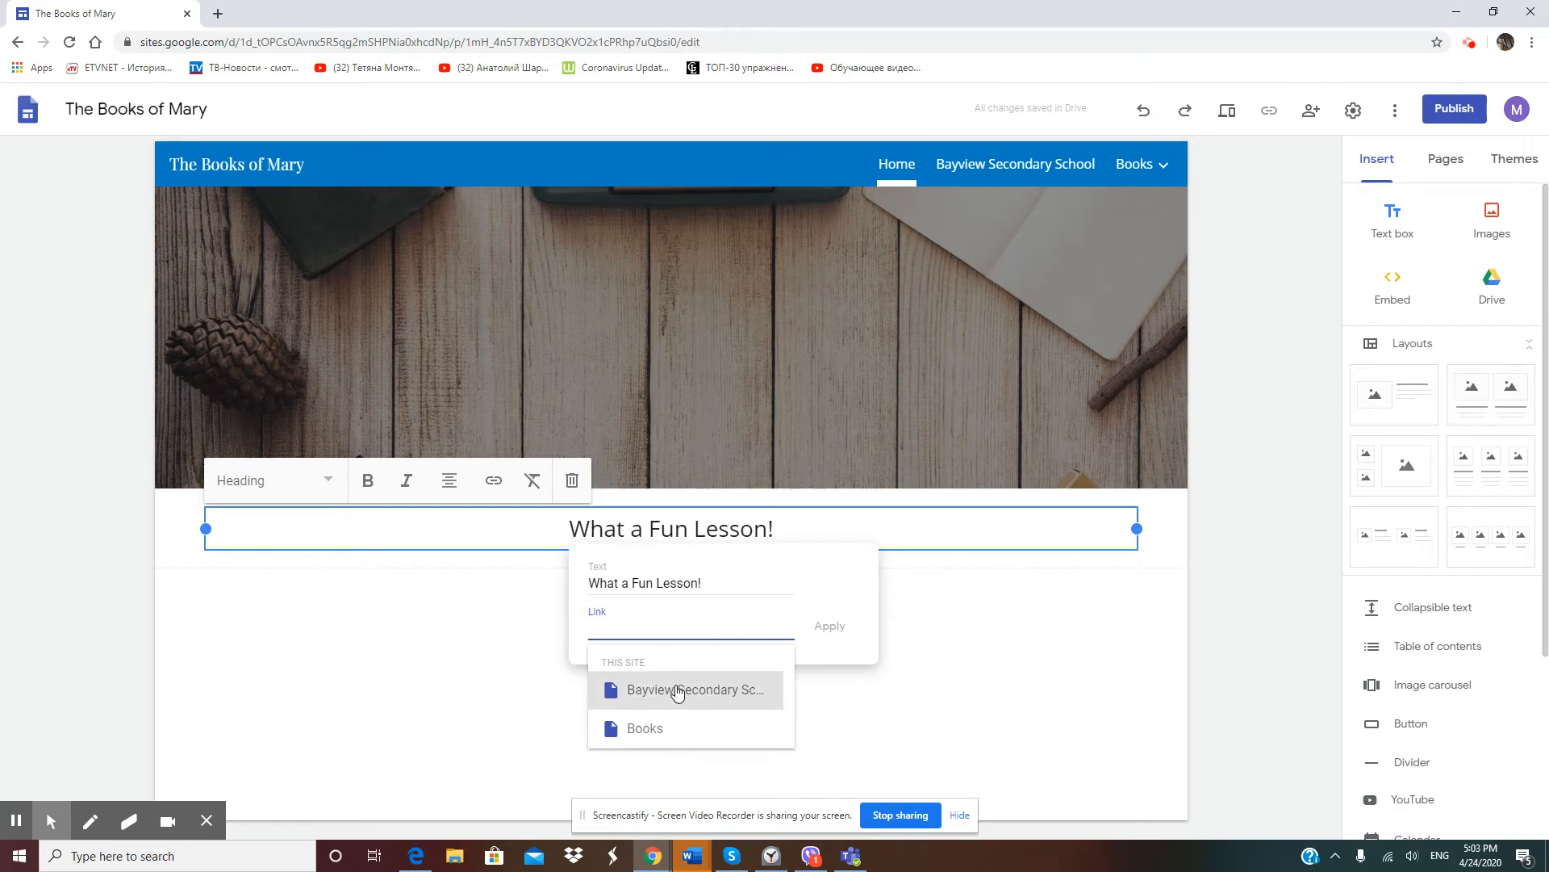
{"action": "left_click", "coordinate": [950, 588]}
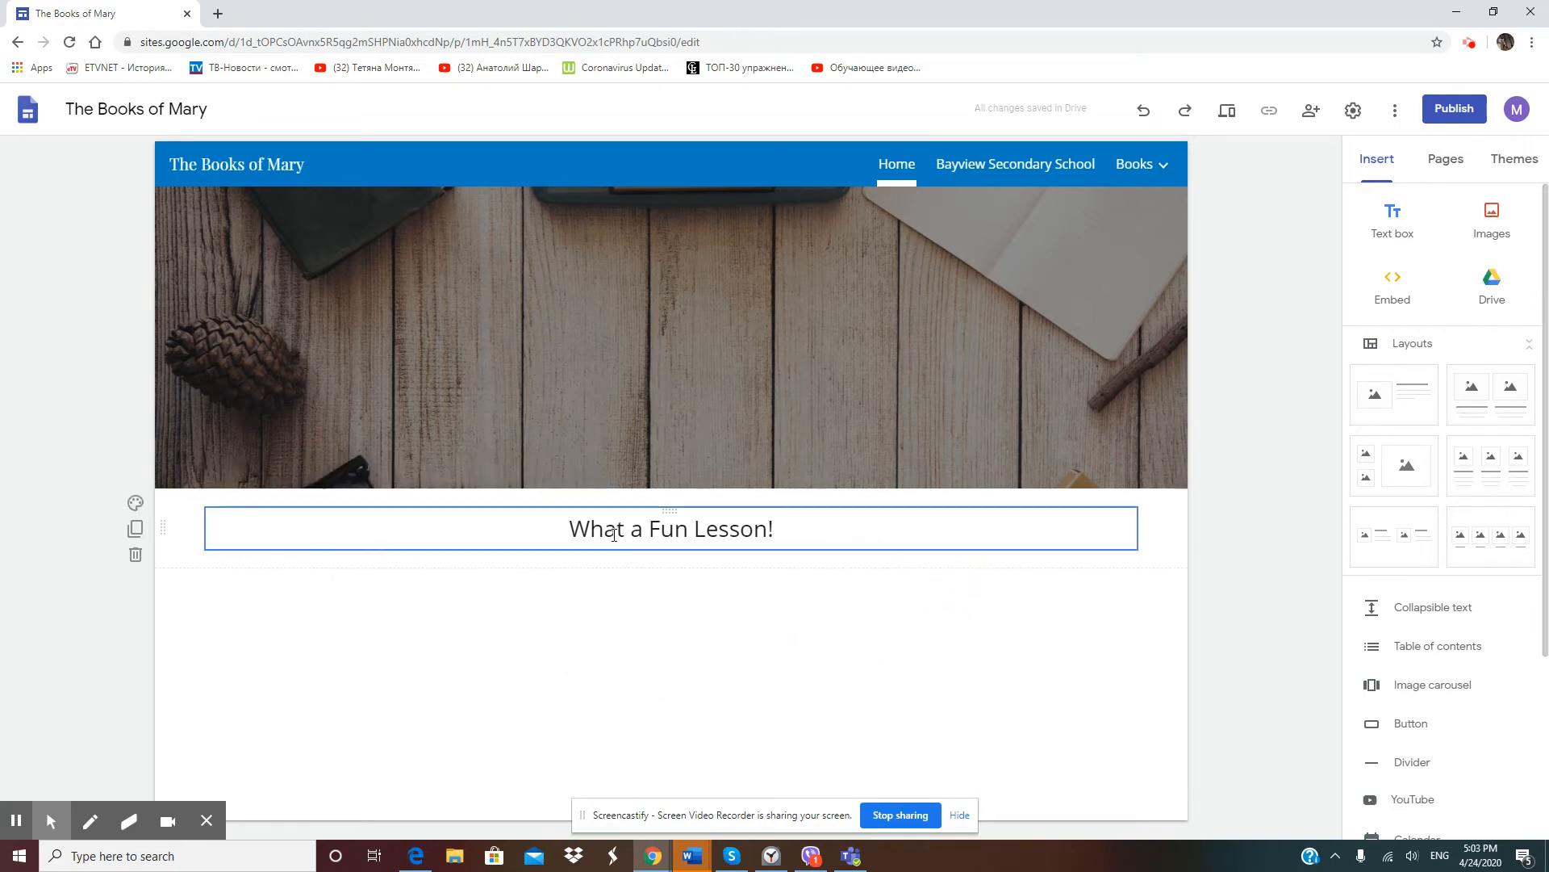
Step: Clear the formatting of the "What a Fun Lesson!" heading and delete its text box
{"action": "left_click", "coordinate": [365, 530]}
{"action": "left_click_drag", "start_coordinate": [776, 528], "coordinate": [560, 526]}
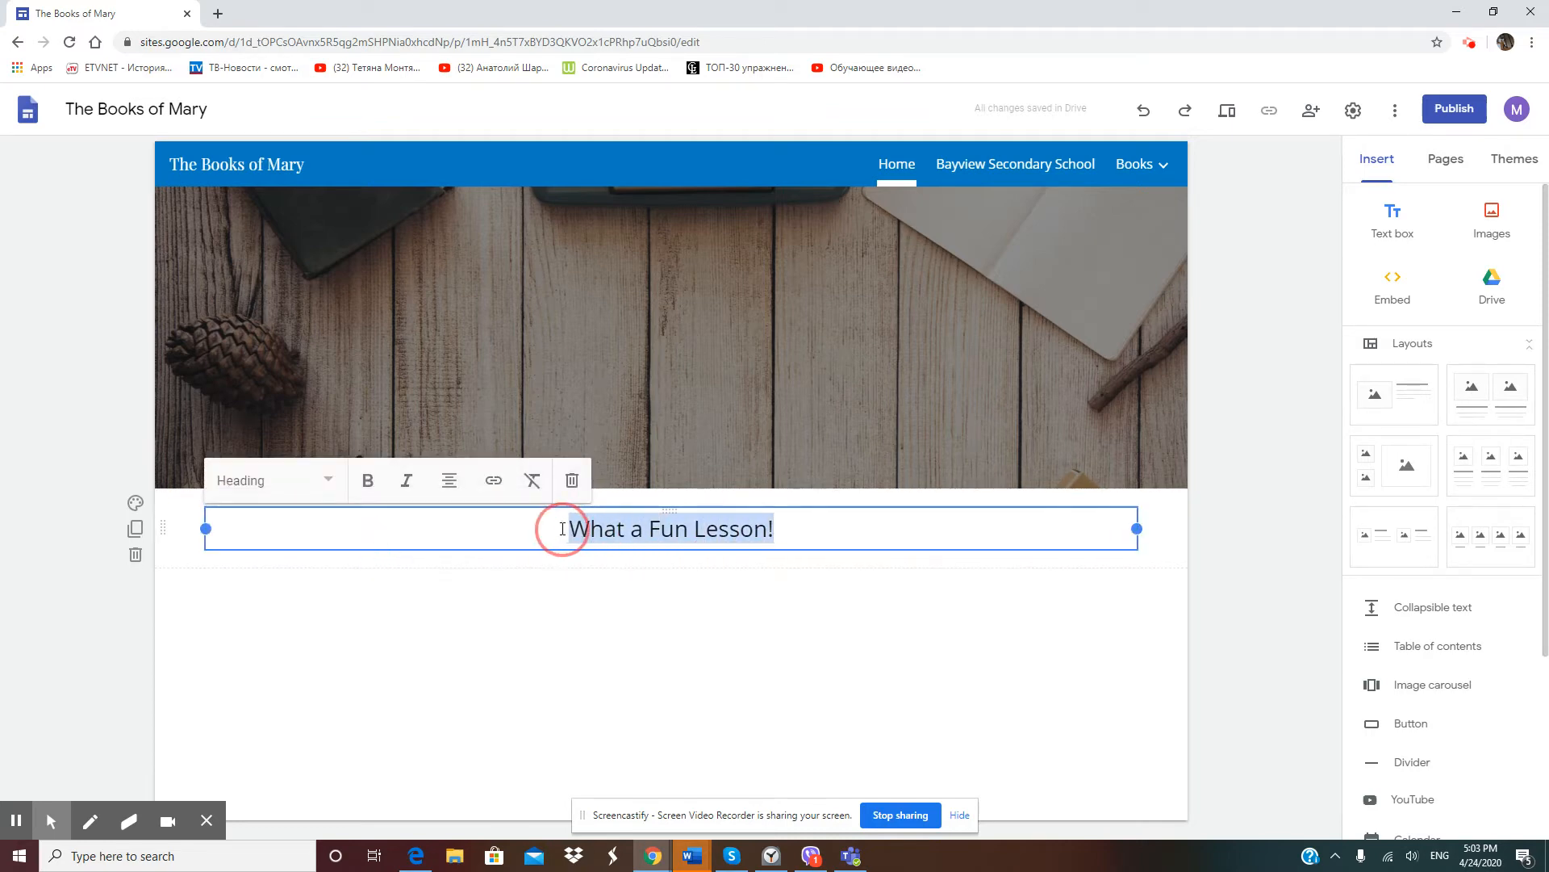
{"action": "left_click", "coordinate": [539, 493]}
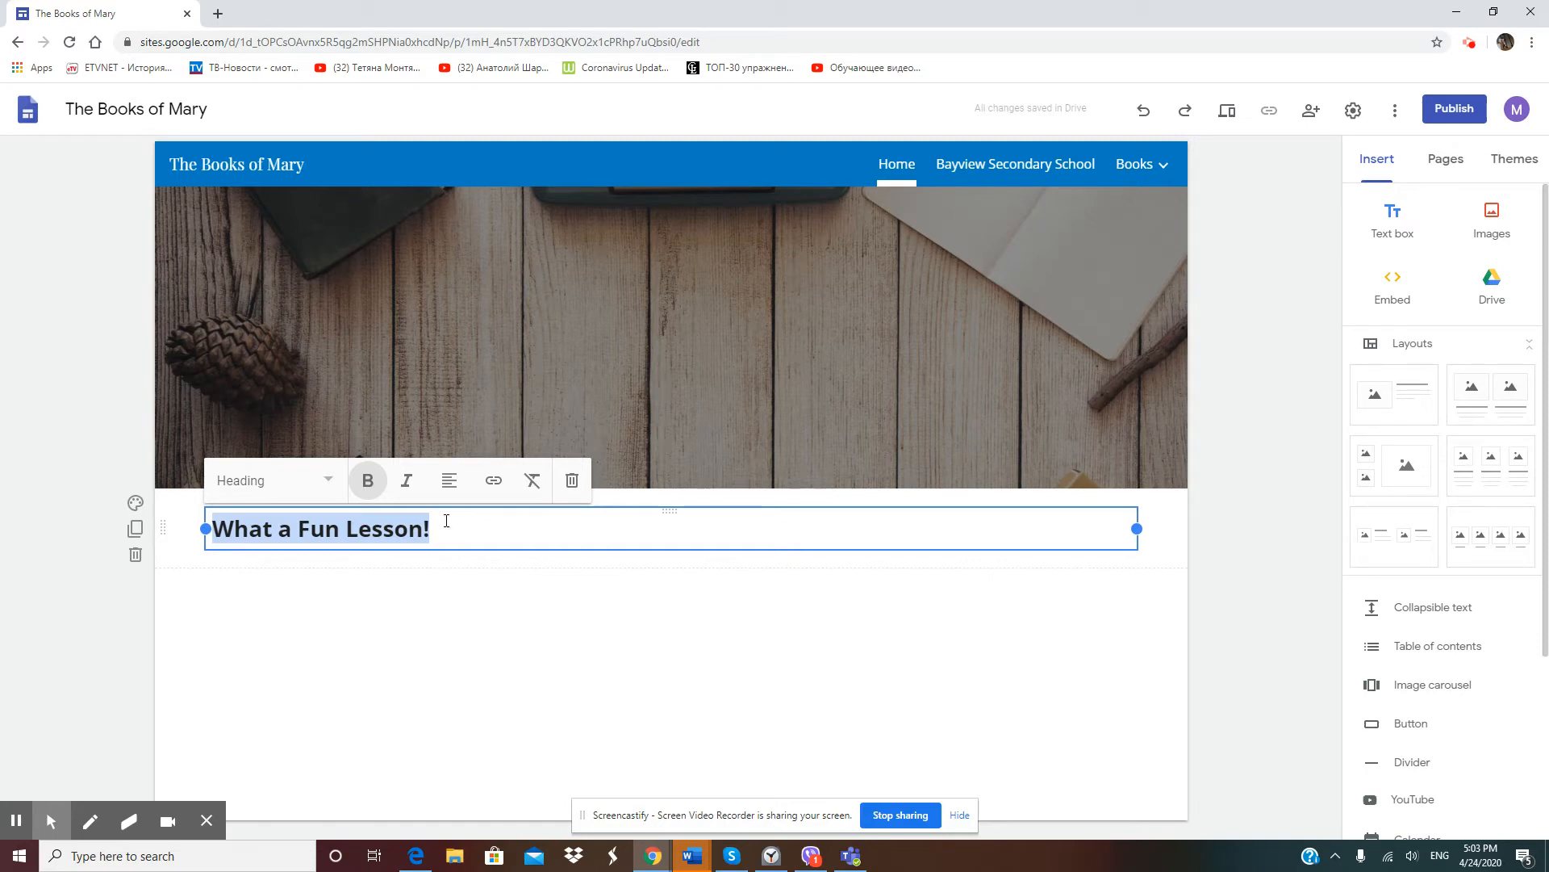
{"action": "left_click", "coordinate": [571, 482]}
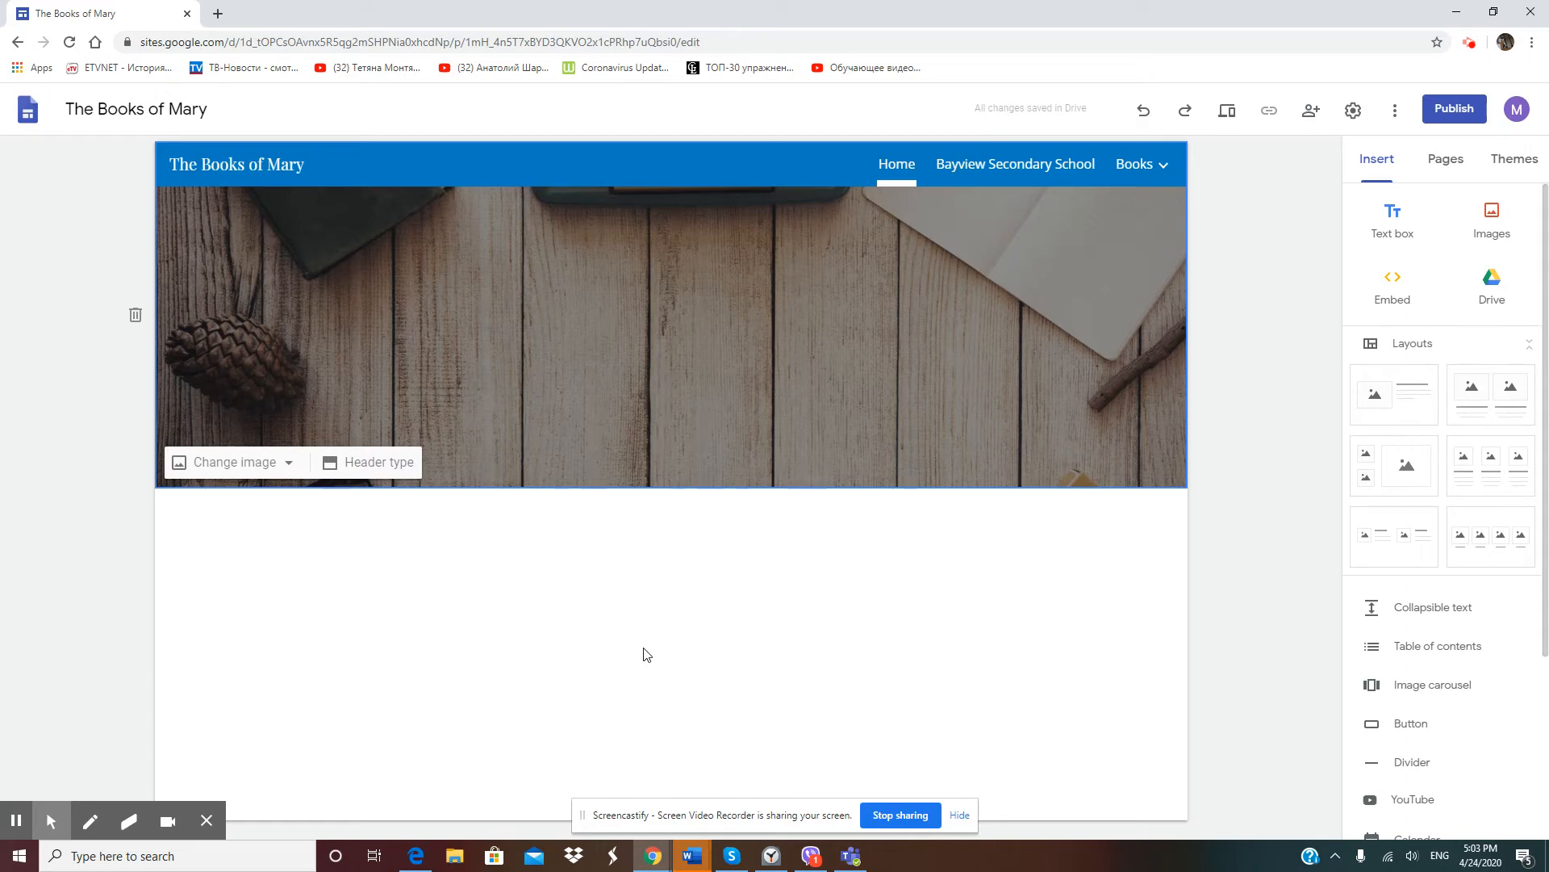
Step: Insert a new text box directly from the blank area of the page below the header image
{"action": "double_click", "coordinate": [626, 620]}
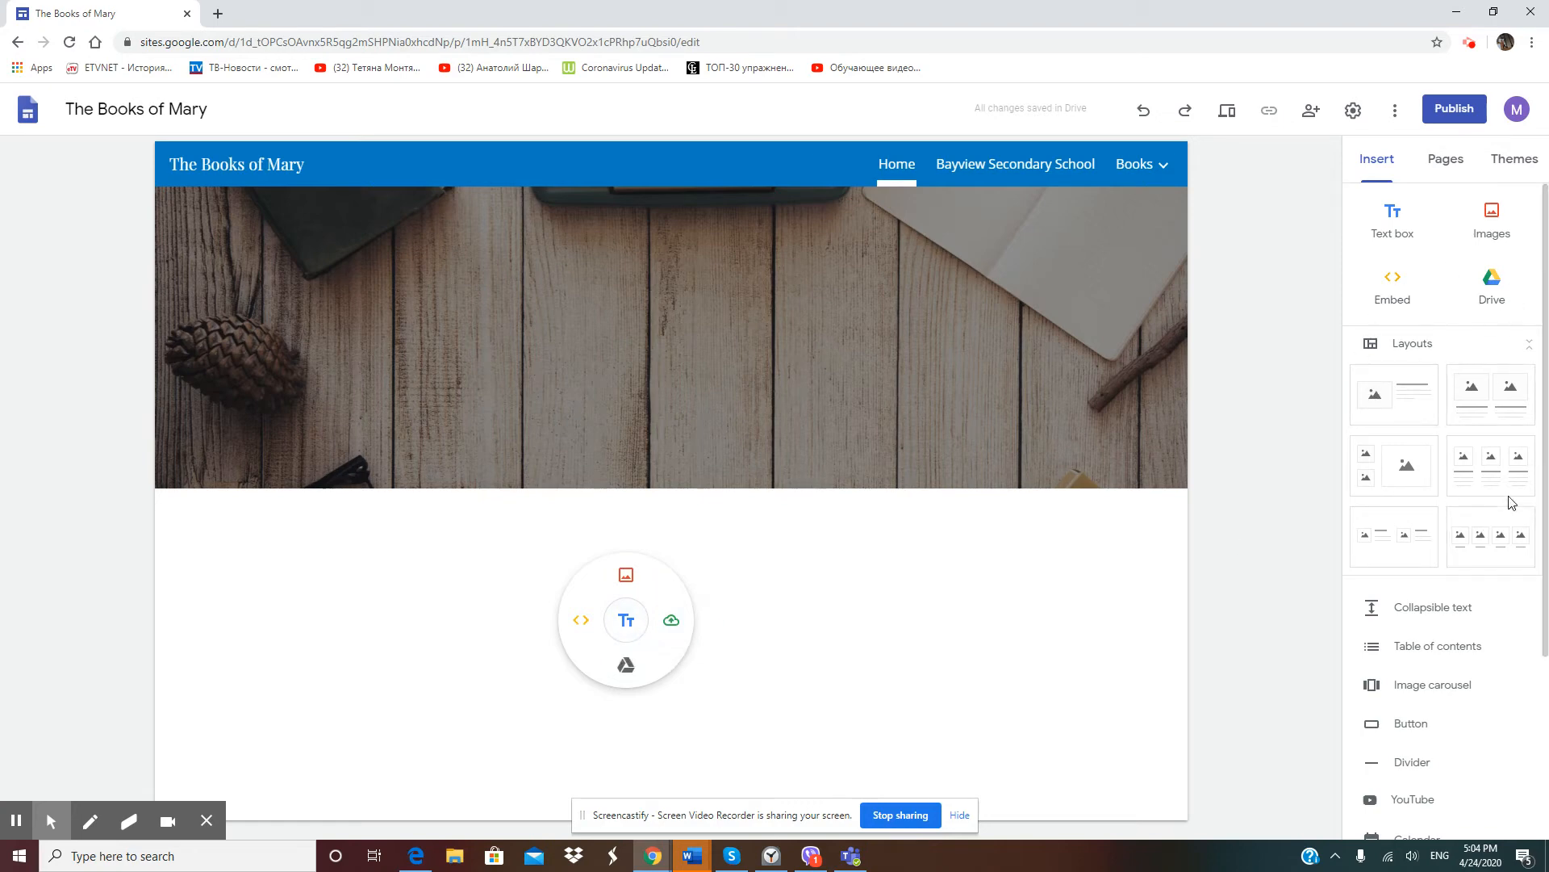
{"action": "scroll", "coordinate": [1485, 516], "scroll_direction": "down", "scroll_amount": 3}
{"action": "scroll", "coordinate": [1445, 529], "scroll_direction": "up", "scroll_amount": 3}
{"action": "left_click", "coordinate": [628, 643]}
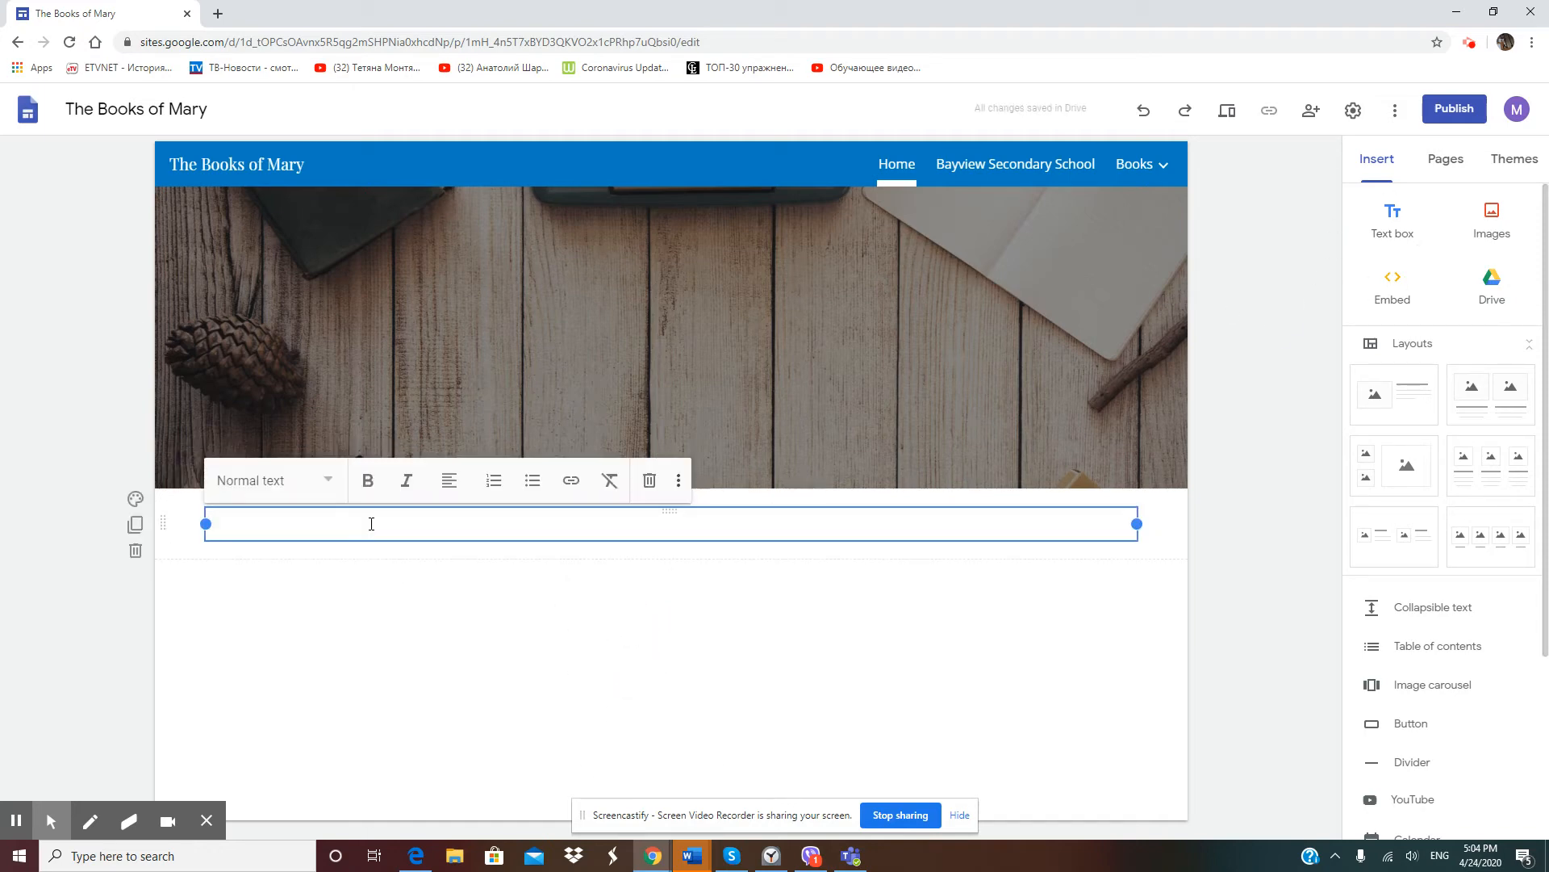
Step: Enter "What a Fun Class!" in the text box and apply the Heading style
{"action": "type", "text": "What a Fun Class!"}
{"action": "left_click", "coordinate": [310, 486]}
{"action": "left_click", "coordinate": [286, 596]}
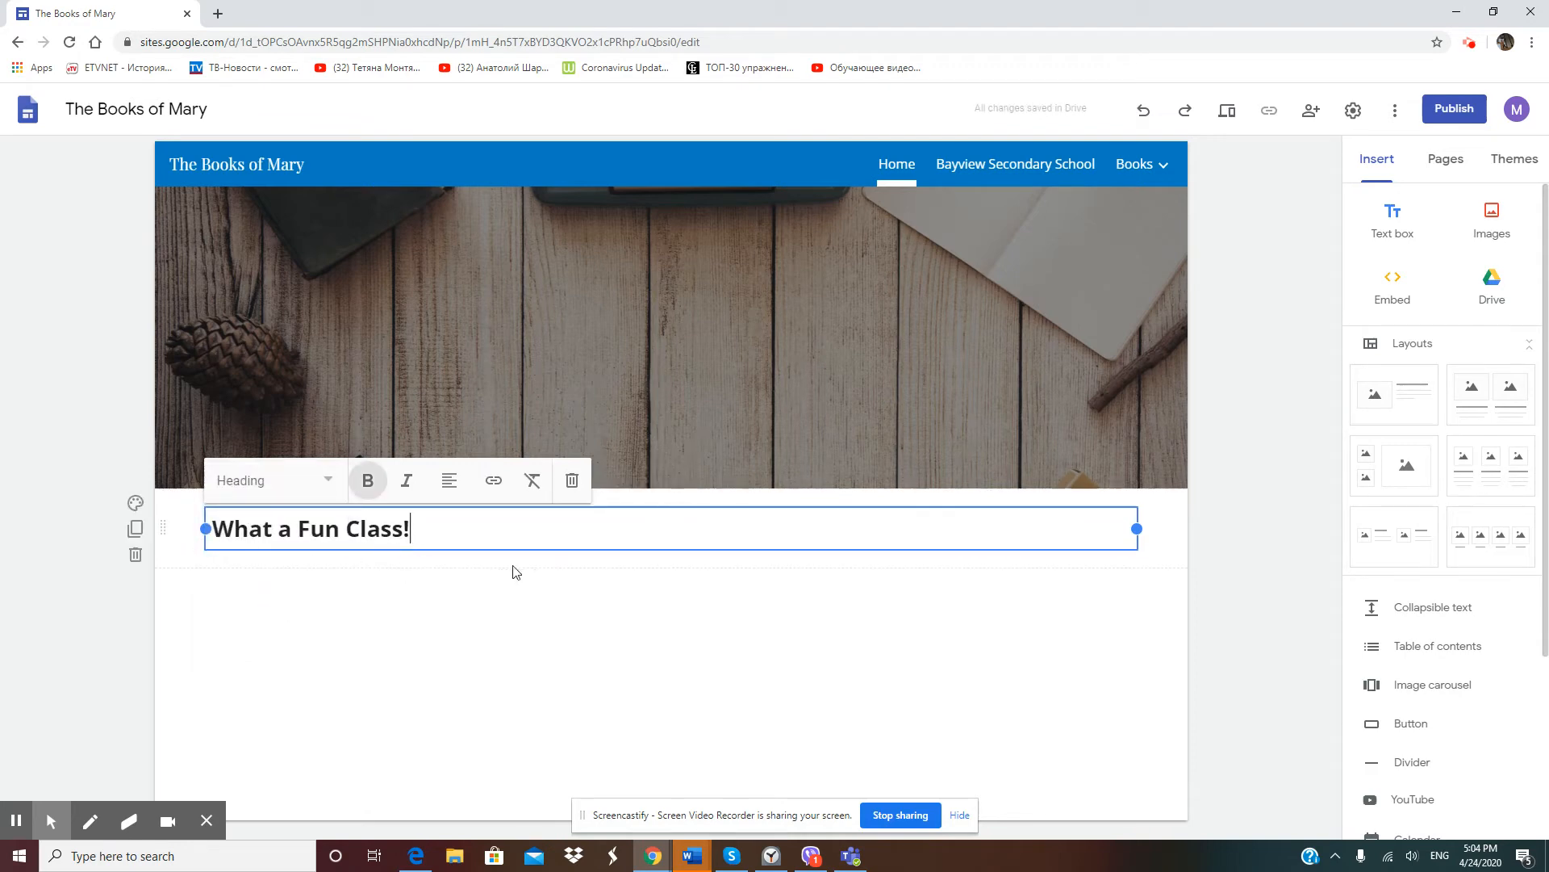
Step: Try the Emphasis 1 background on the "What a Fun Class!" section and set it to Emphasis 2
{"action": "left_click", "coordinate": [134, 502]}
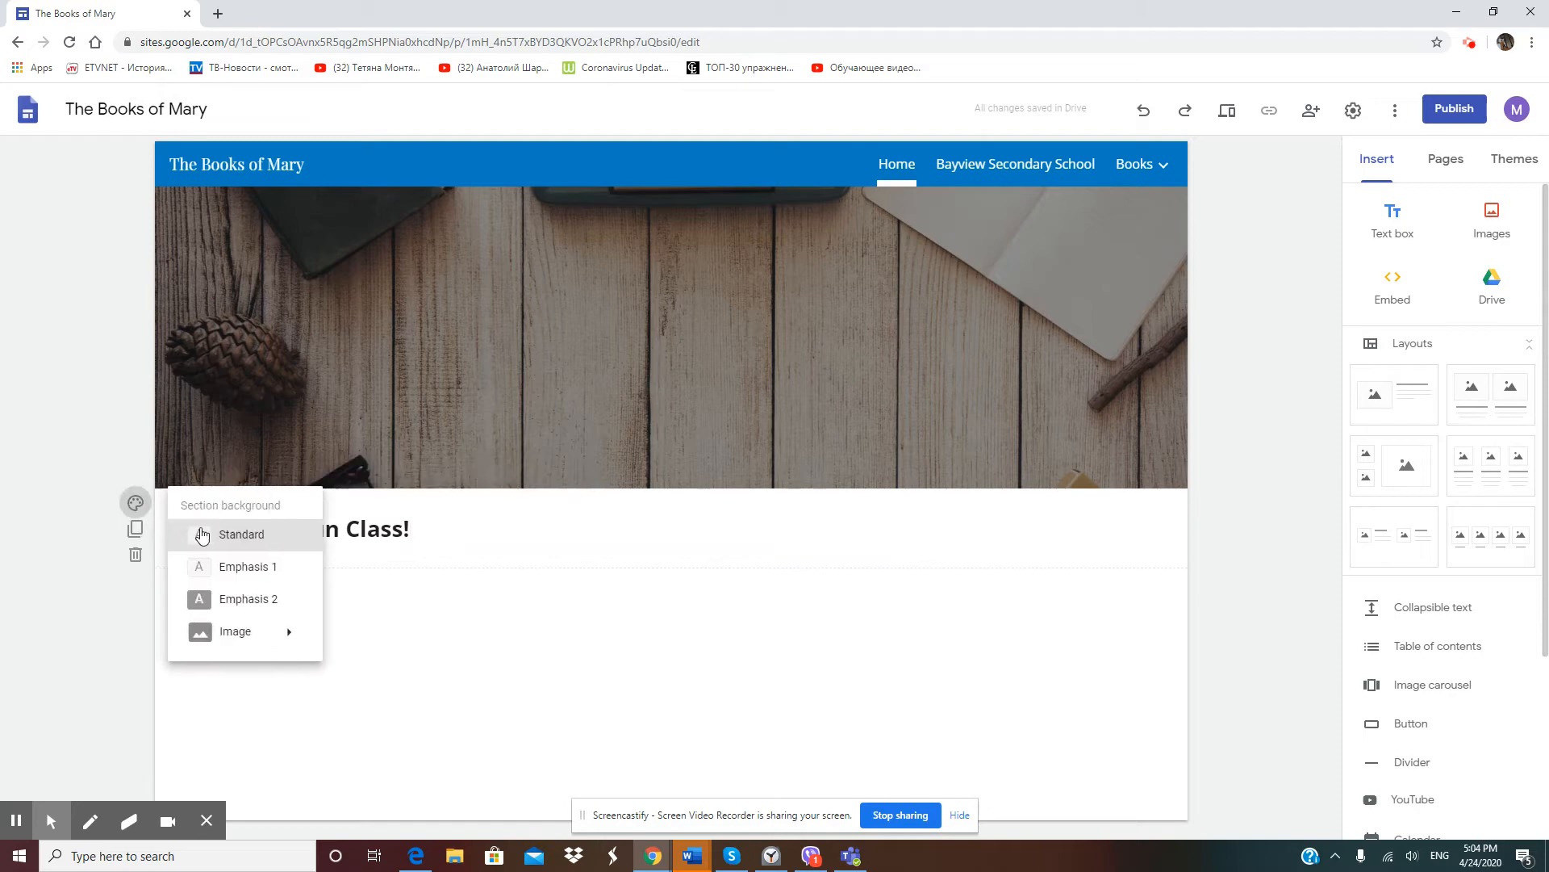
{"action": "left_click", "coordinate": [230, 569]}
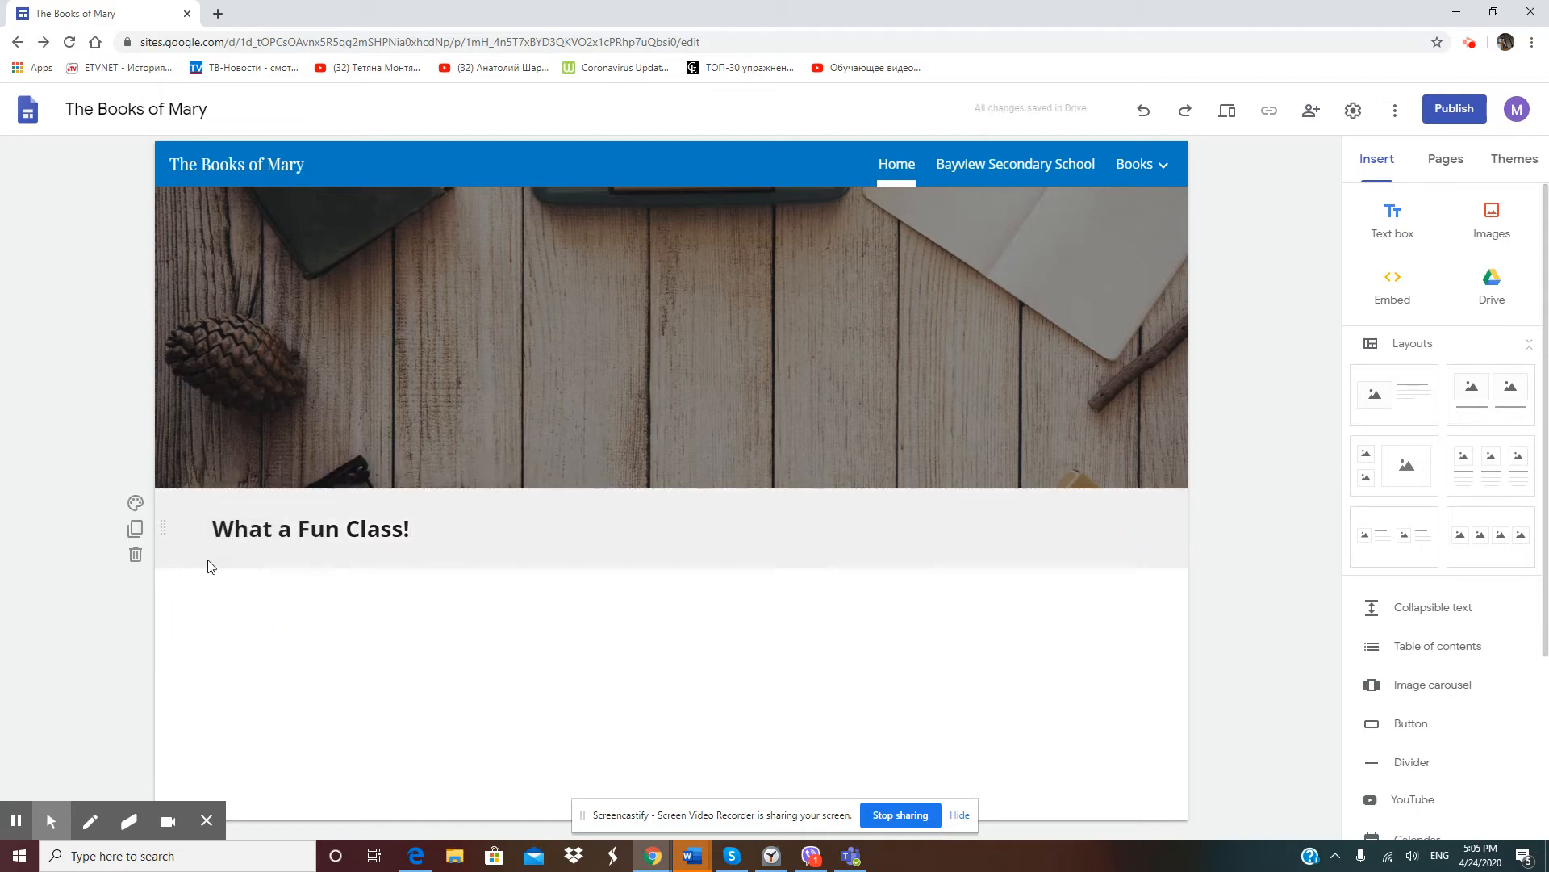
{"action": "left_click", "coordinate": [135, 504]}
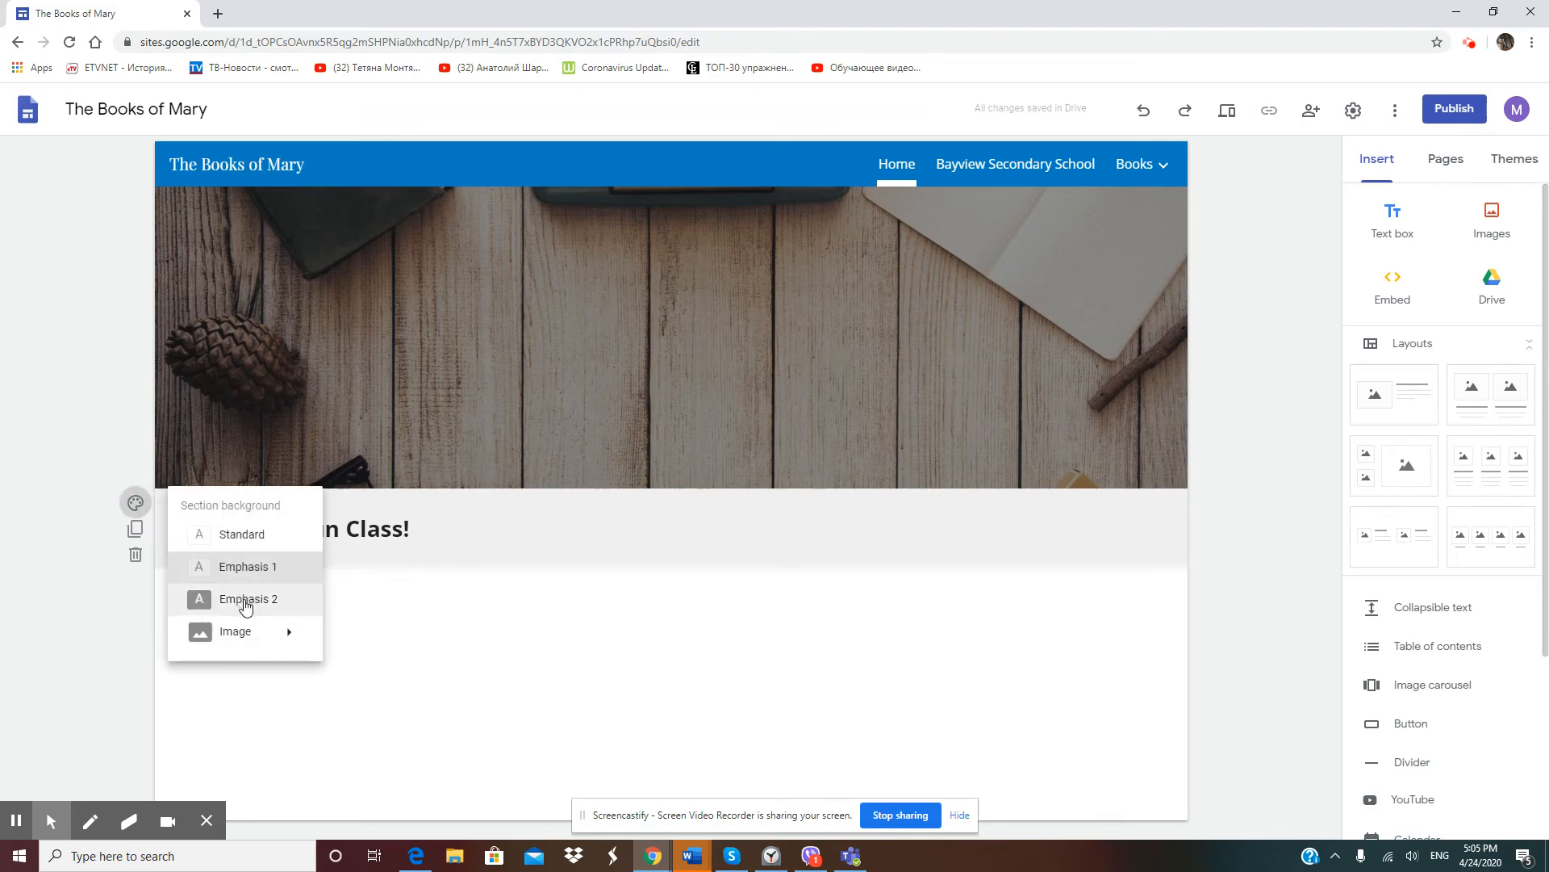
{"action": "left_click", "coordinate": [246, 603]}
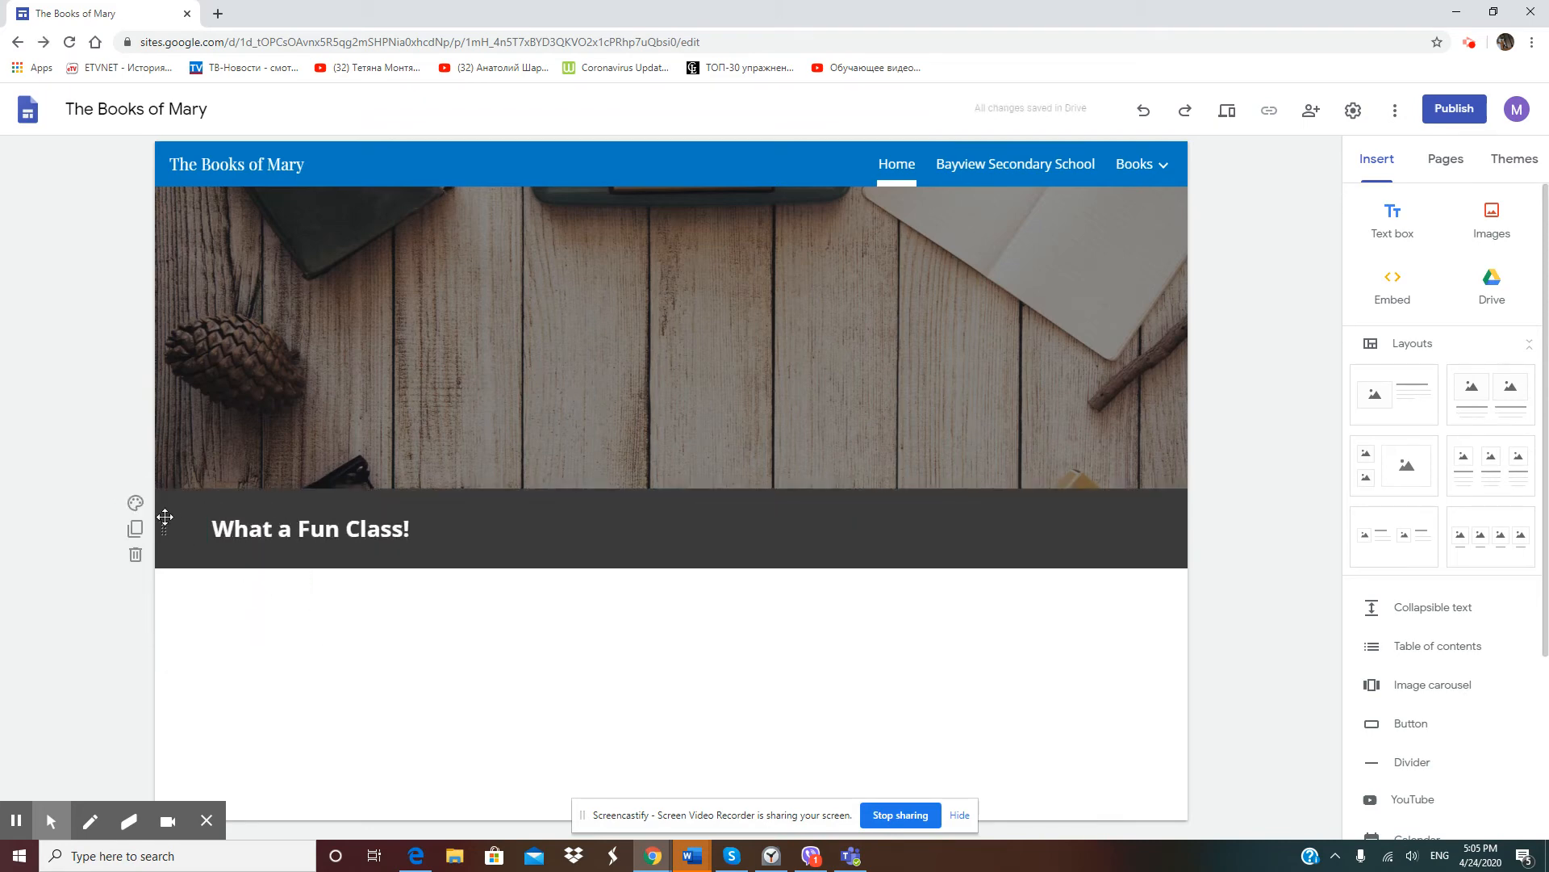
Step: Look at the image options for the background of the "What a Fun Class!" section without choosing one
{"action": "left_click", "coordinate": [136, 503]}
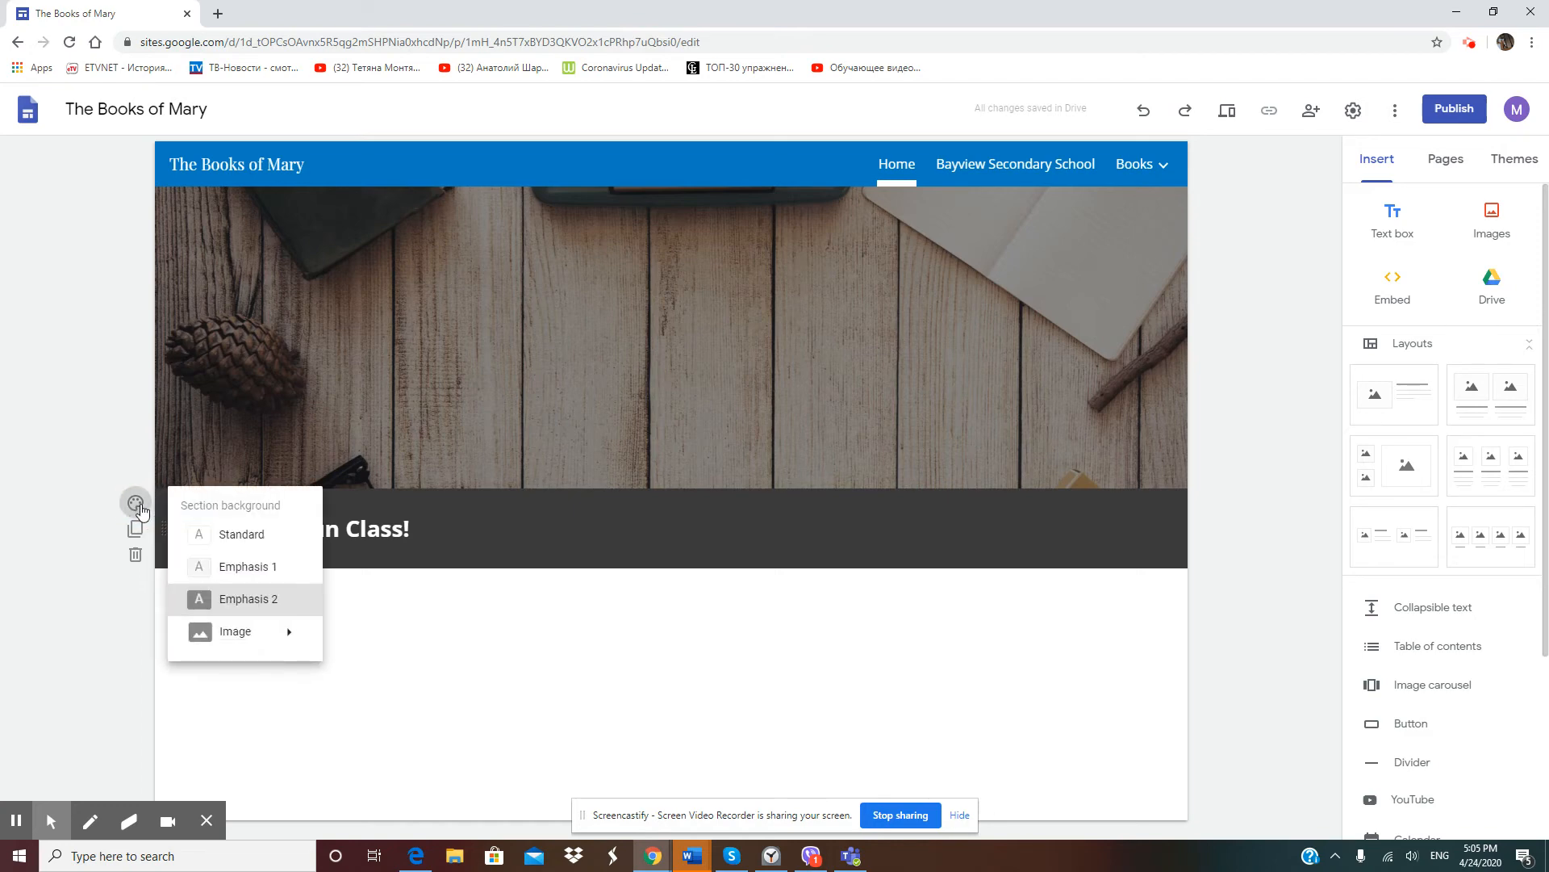
{"action": "mouse_move", "coordinate": [266, 632]}
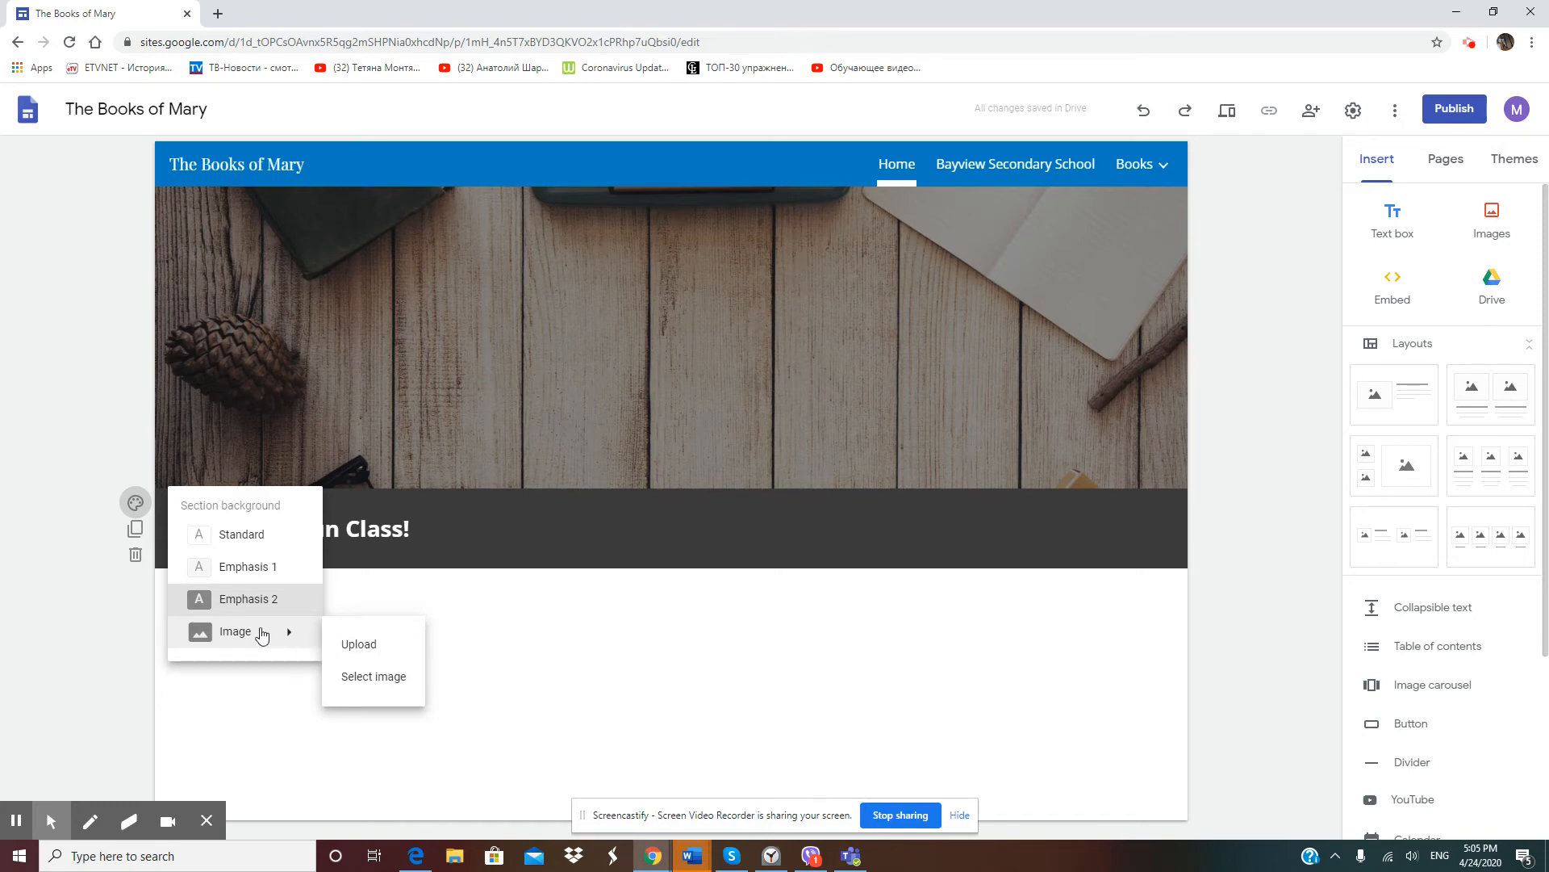
{"action": "left_click", "coordinate": [72, 557]}
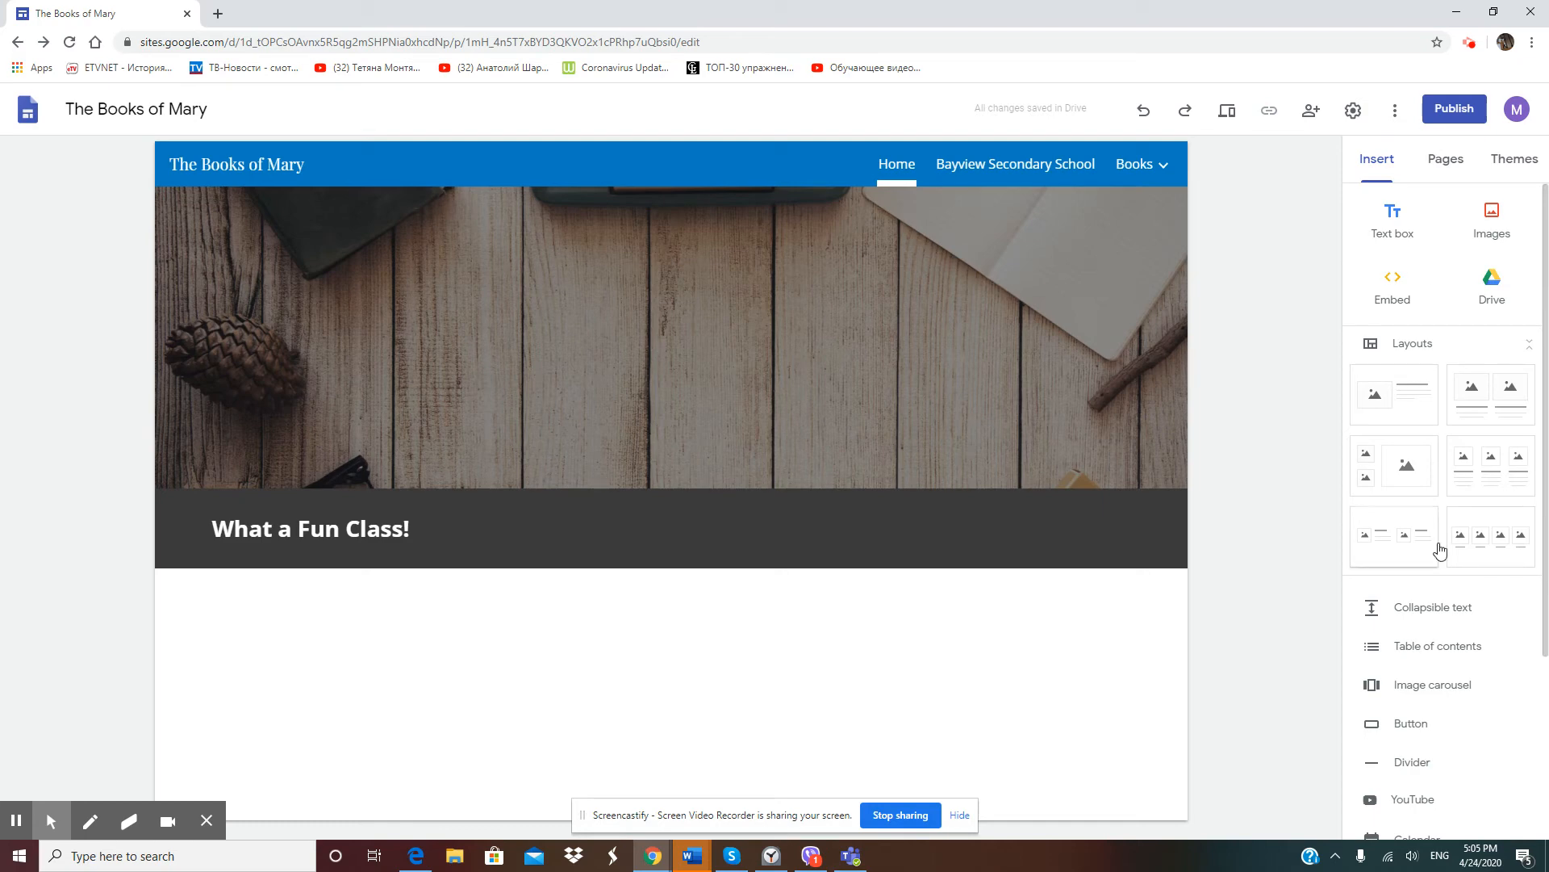
Step: Insert a divider below the "What a Fun Class!" heading
{"action": "scroll", "coordinate": [1450, 320], "scroll_direction": "down", "scroll_amount": 1}
{"action": "scroll", "coordinate": [1445, 339], "scroll_direction": "down", "scroll_amount": 4}
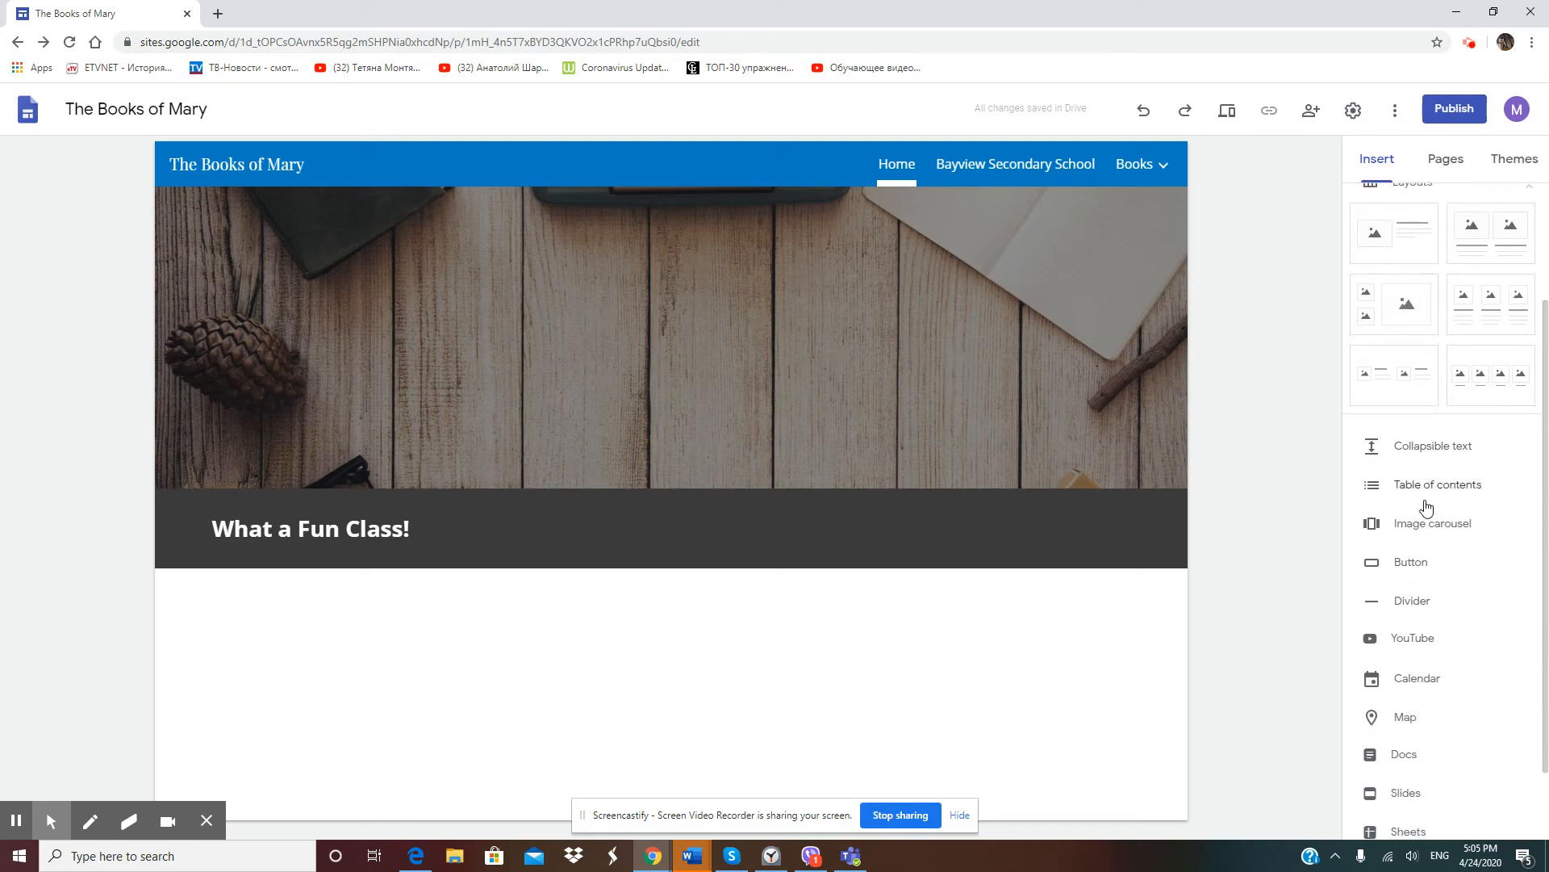
{"action": "left_click", "coordinate": [1408, 602]}
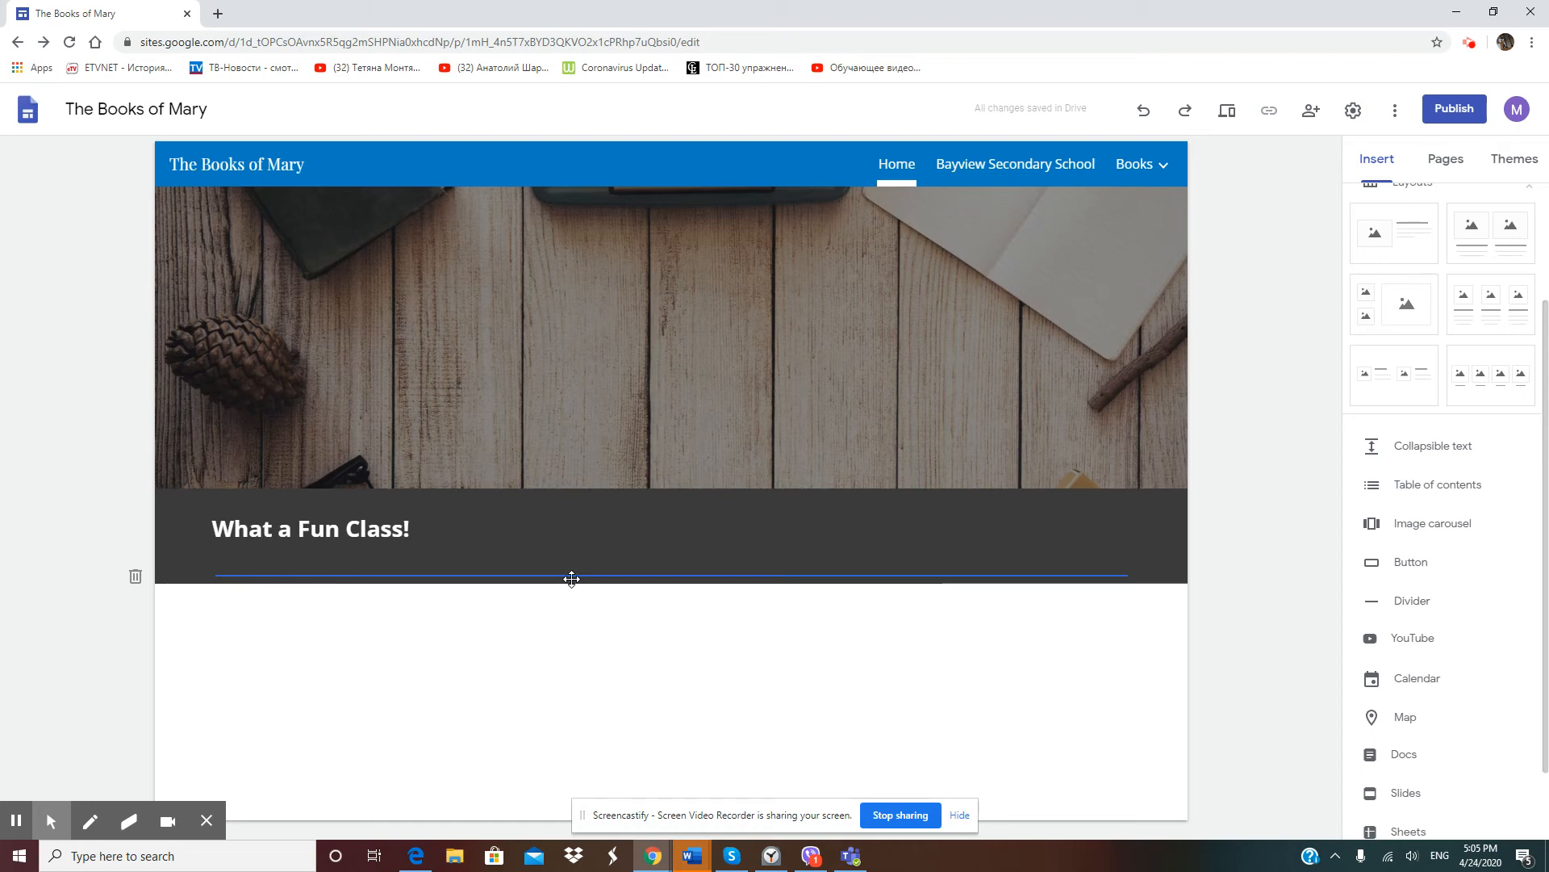
{"action": "left_click_drag", "start_coordinate": [571, 579], "coordinate": [508, 579]}
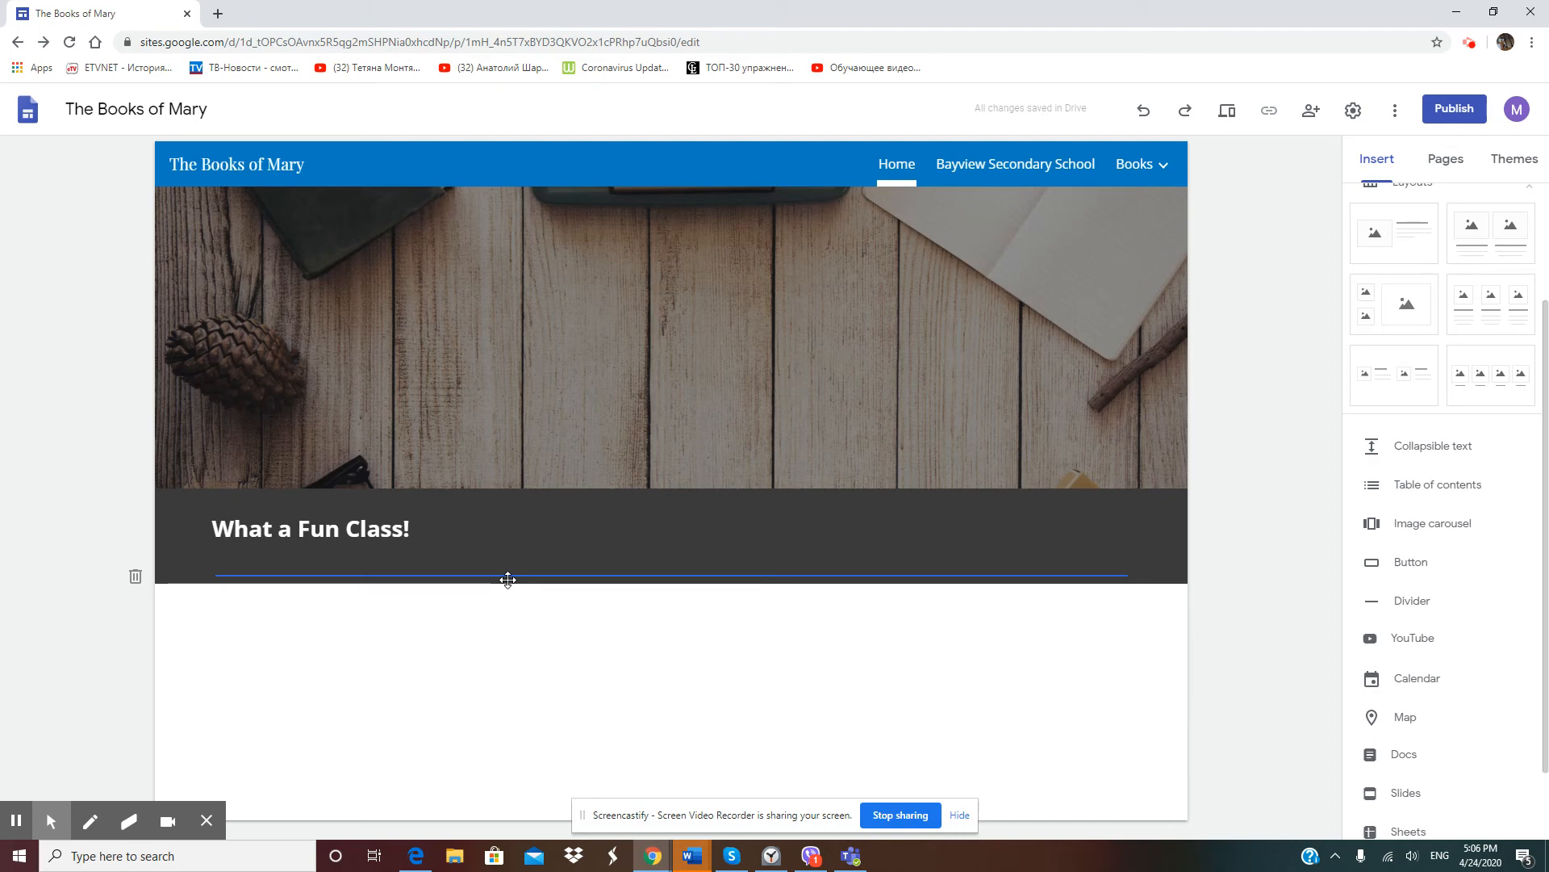
Step: Try the divider between the header image and the "What a Fun Class!" section, and move it back below the heading
{"action": "left_click_drag", "start_coordinate": [508, 579], "coordinate": [507, 487]}
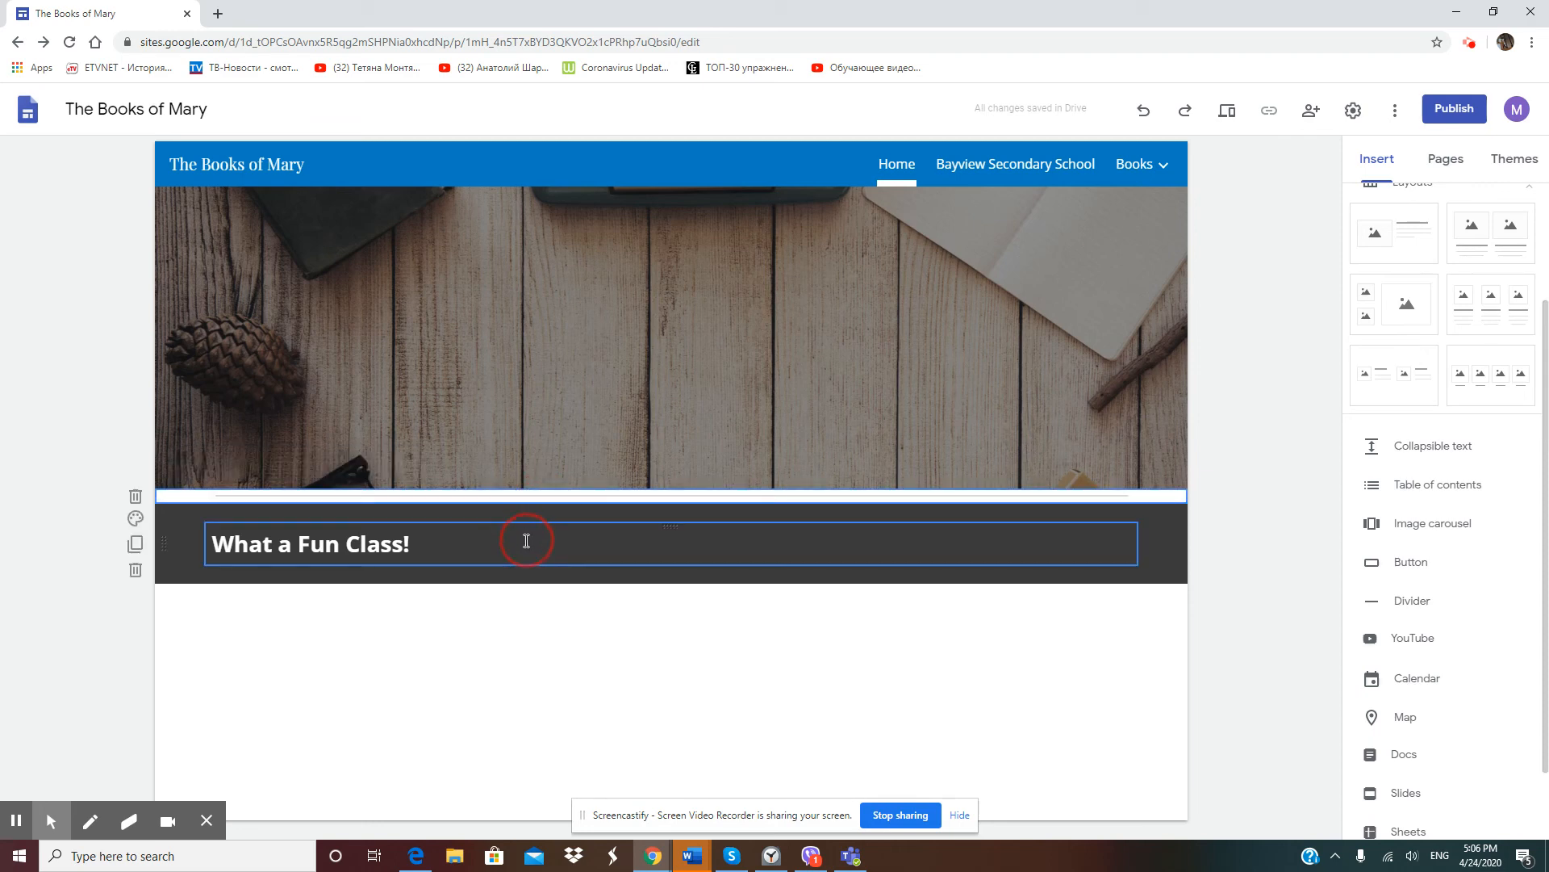
{"action": "left_click_drag", "start_coordinate": [511, 495], "coordinate": [515, 595]}
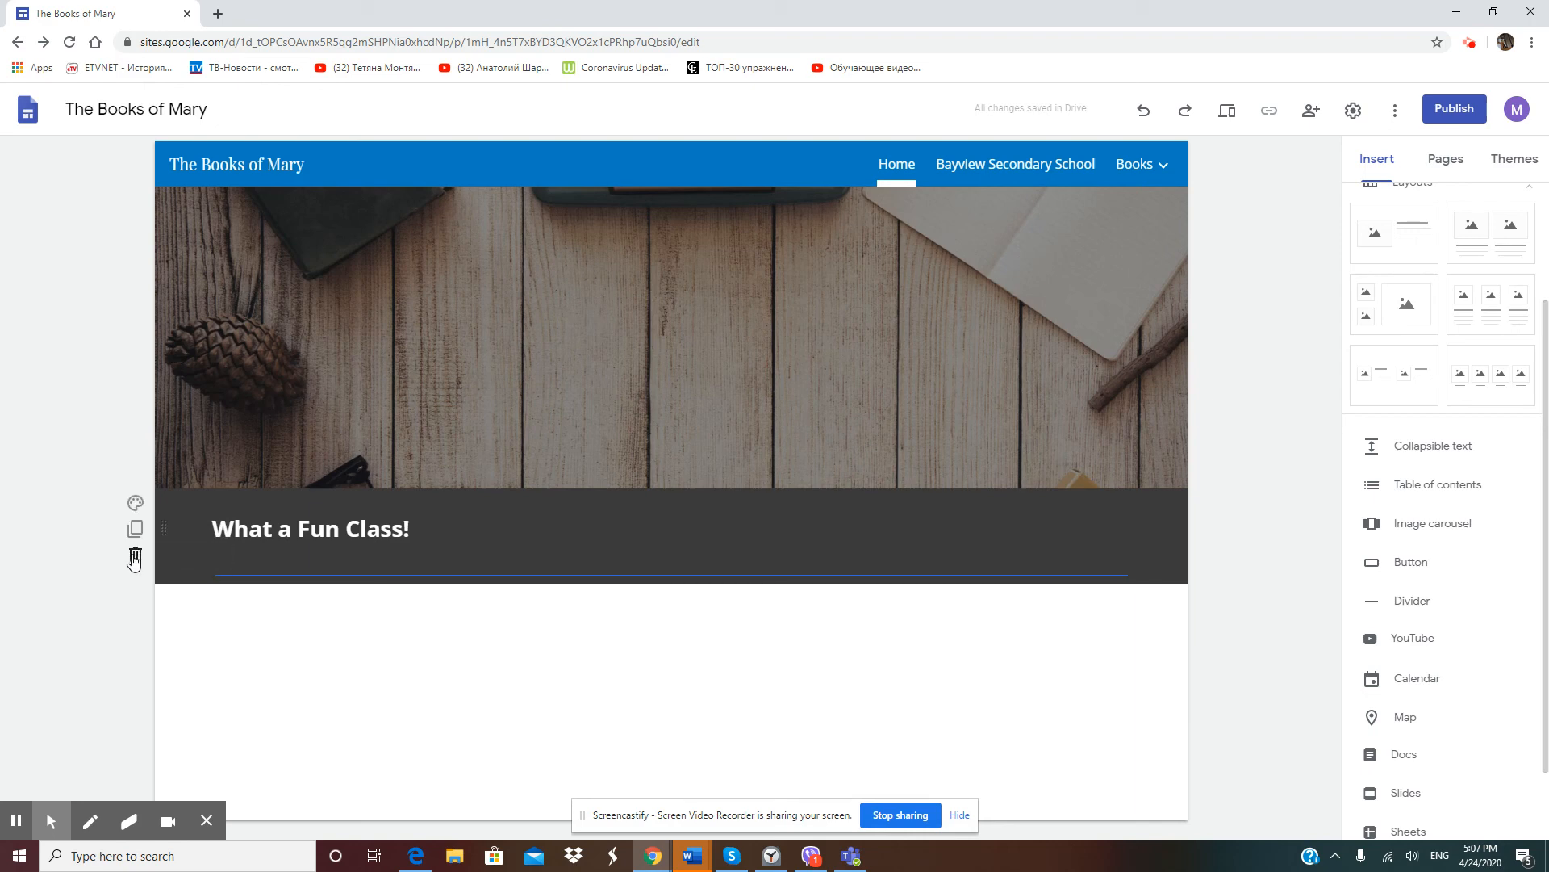
Step: Move the whole "What a Fun Class!" section below the divider
{"action": "left_click", "coordinate": [274, 541]}
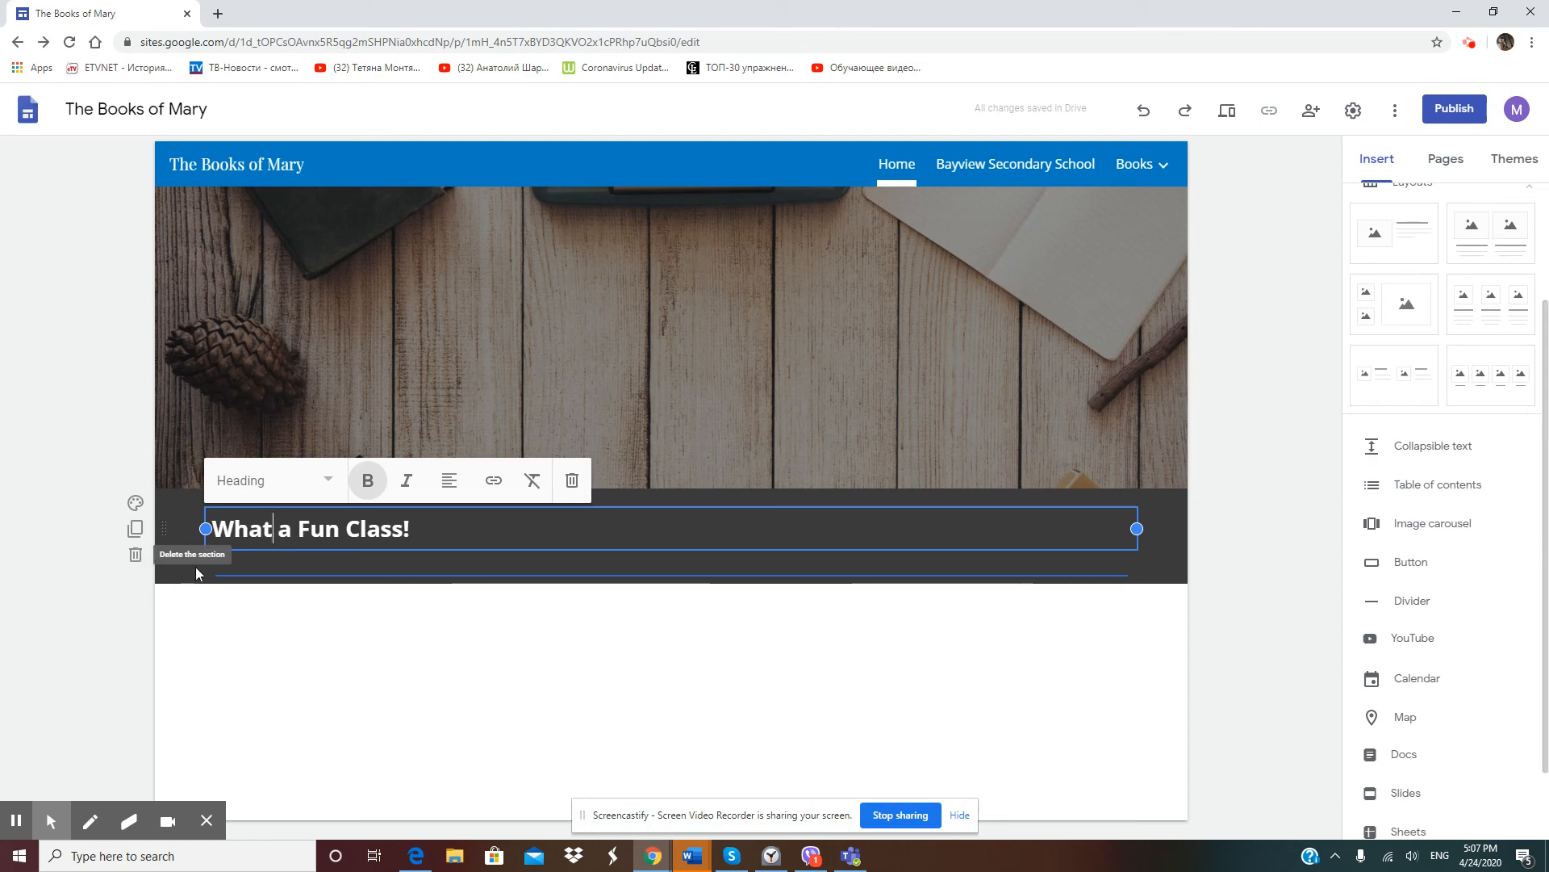
{"action": "left_click", "coordinate": [190, 594]}
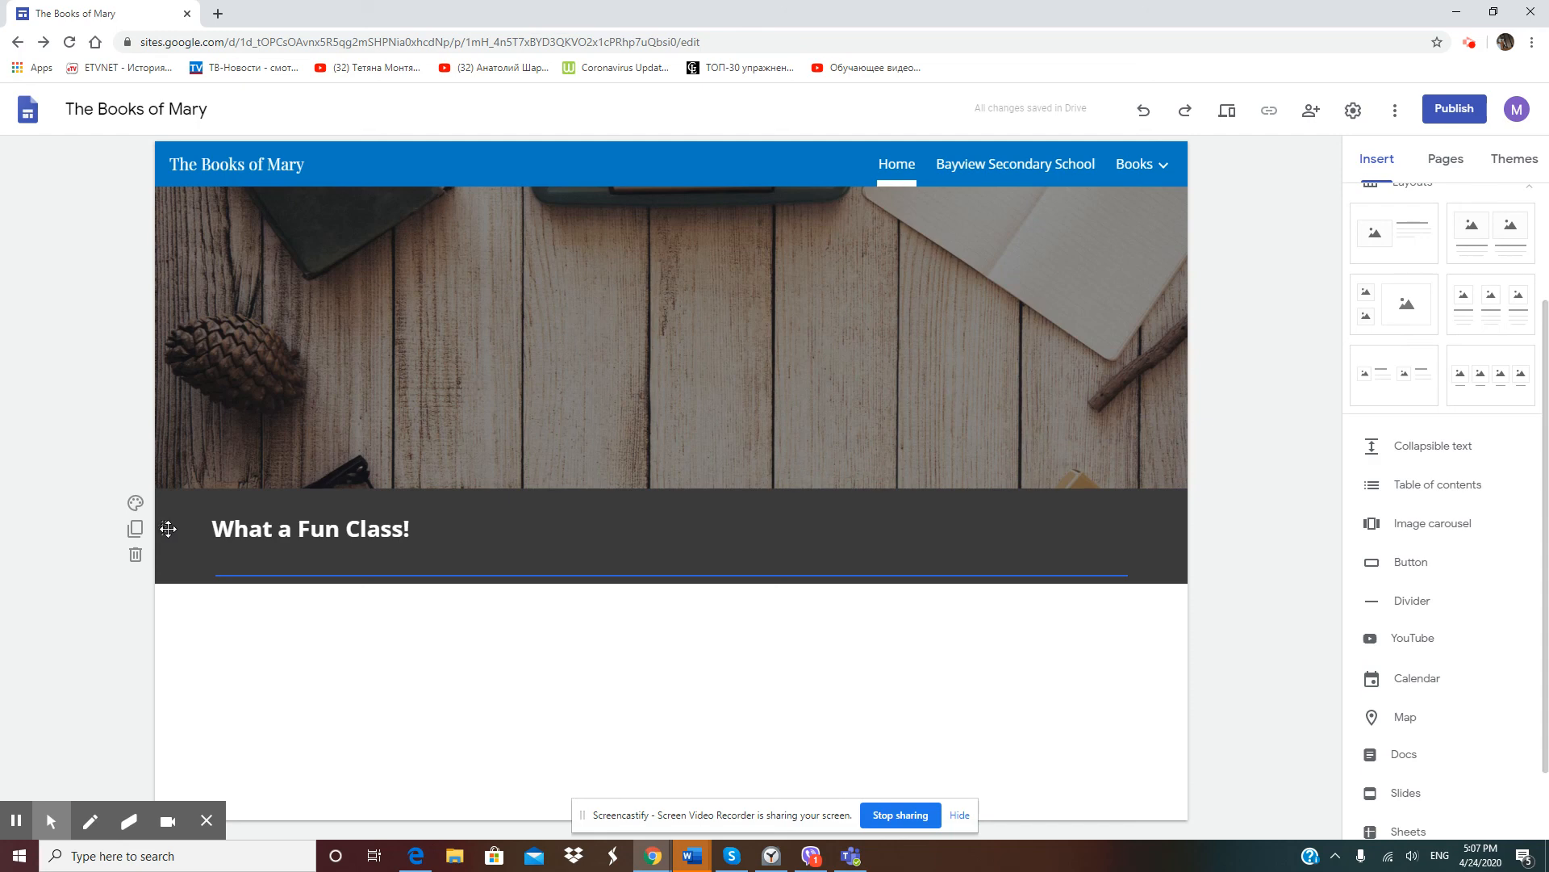
{"action": "left_click_drag", "start_coordinate": [170, 528], "coordinate": [164, 638]}
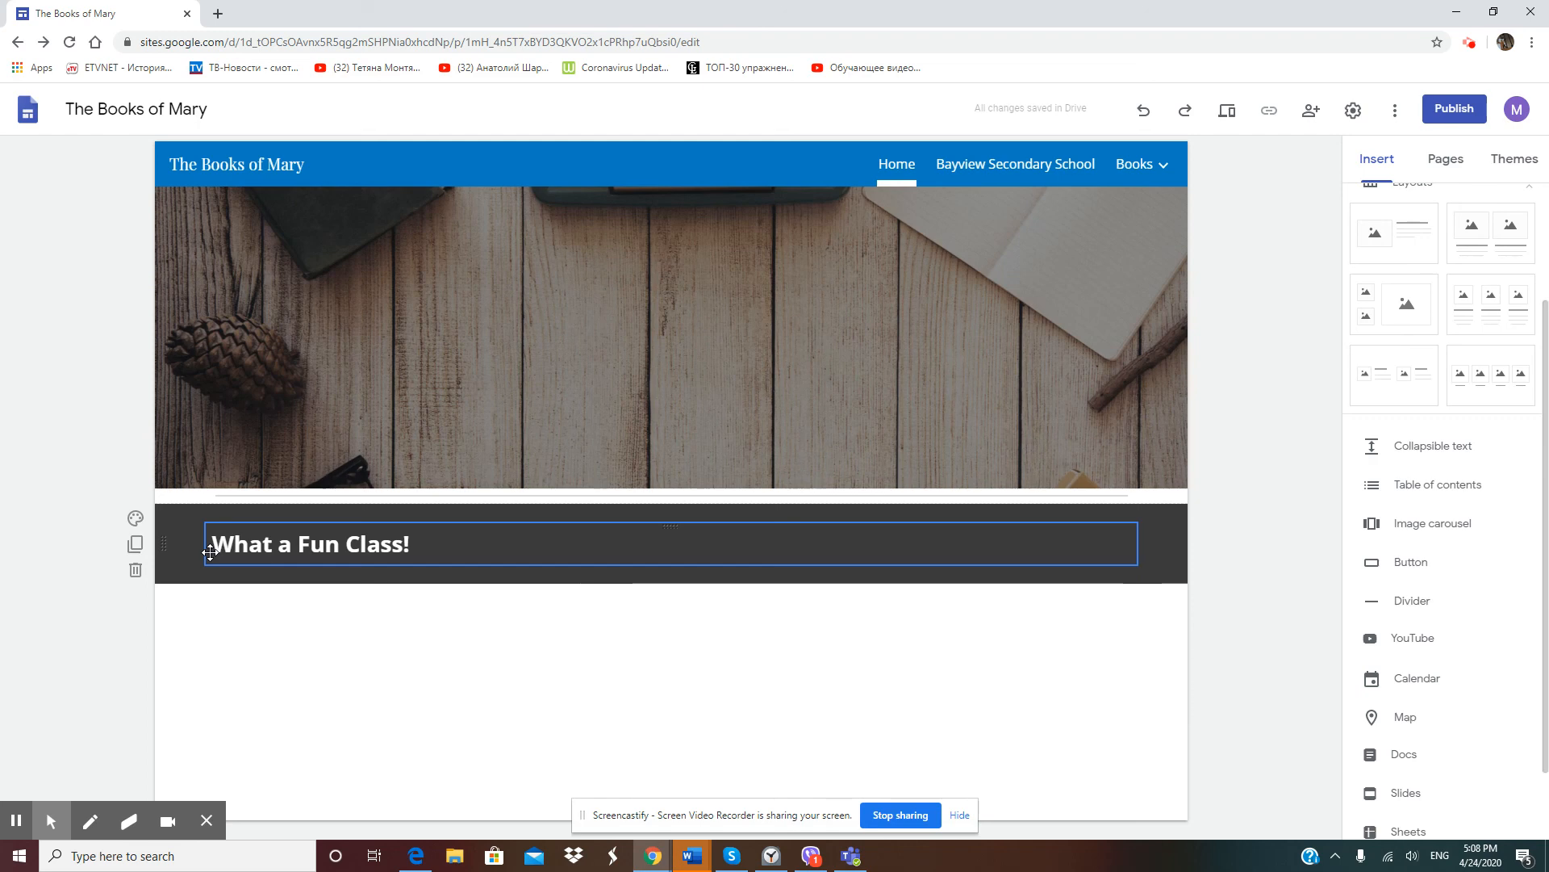
{"action": "left_click", "coordinate": [1469, 43]}
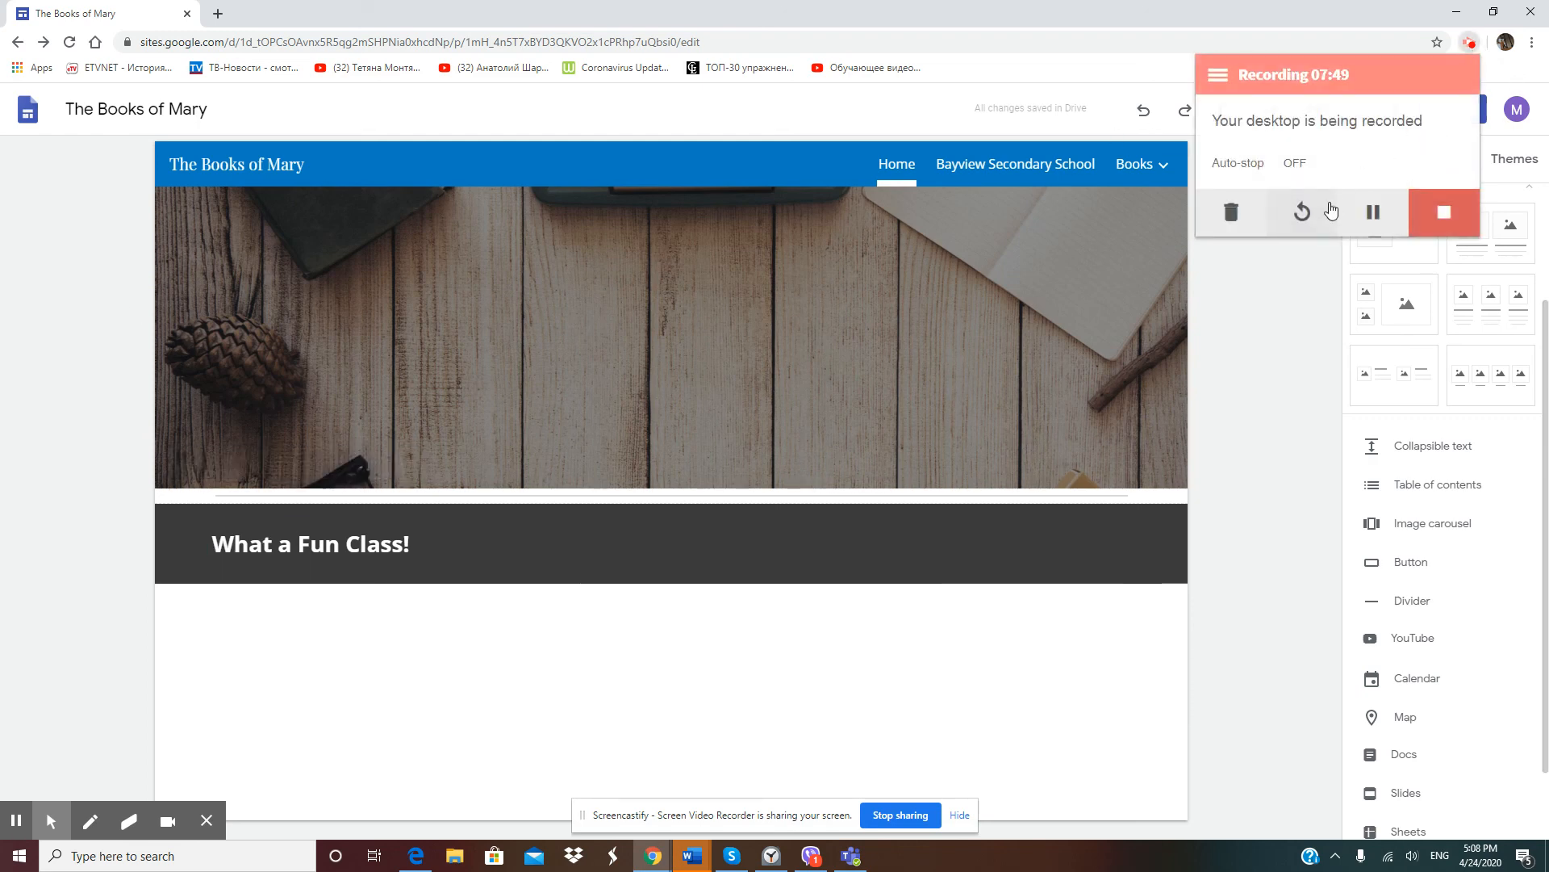